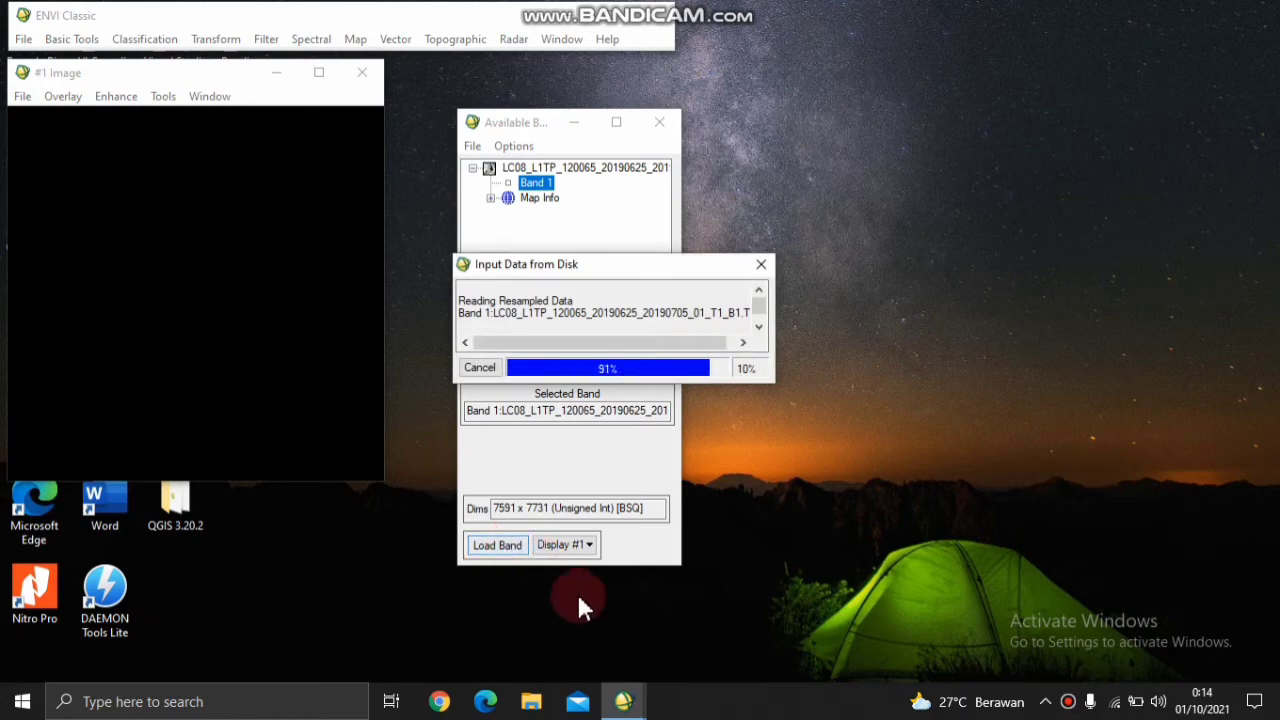
# - Open the Landsat image file LC08_L1TP_120065_20190625_20190705_01_T1_B2
pyautogui.click(24, 40)
pyautogui.click(80, 61)
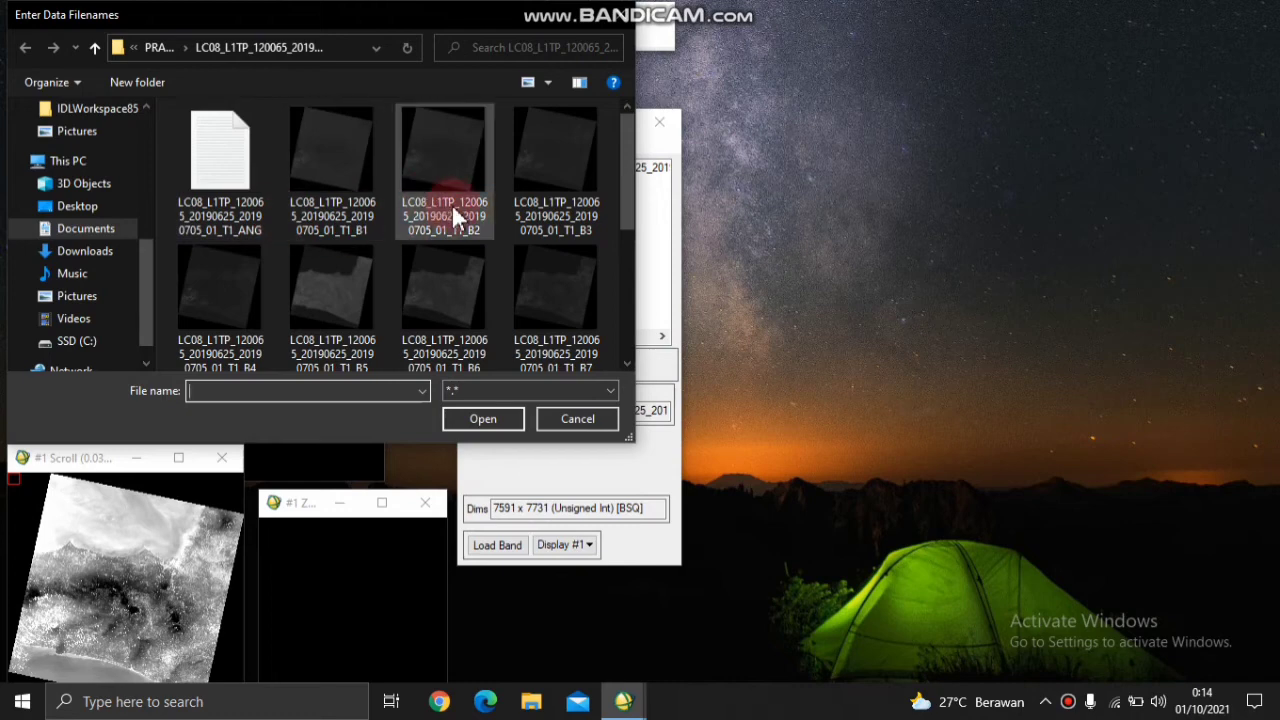
pyautogui.click(454, 212)
pyautogui.click(492, 418)
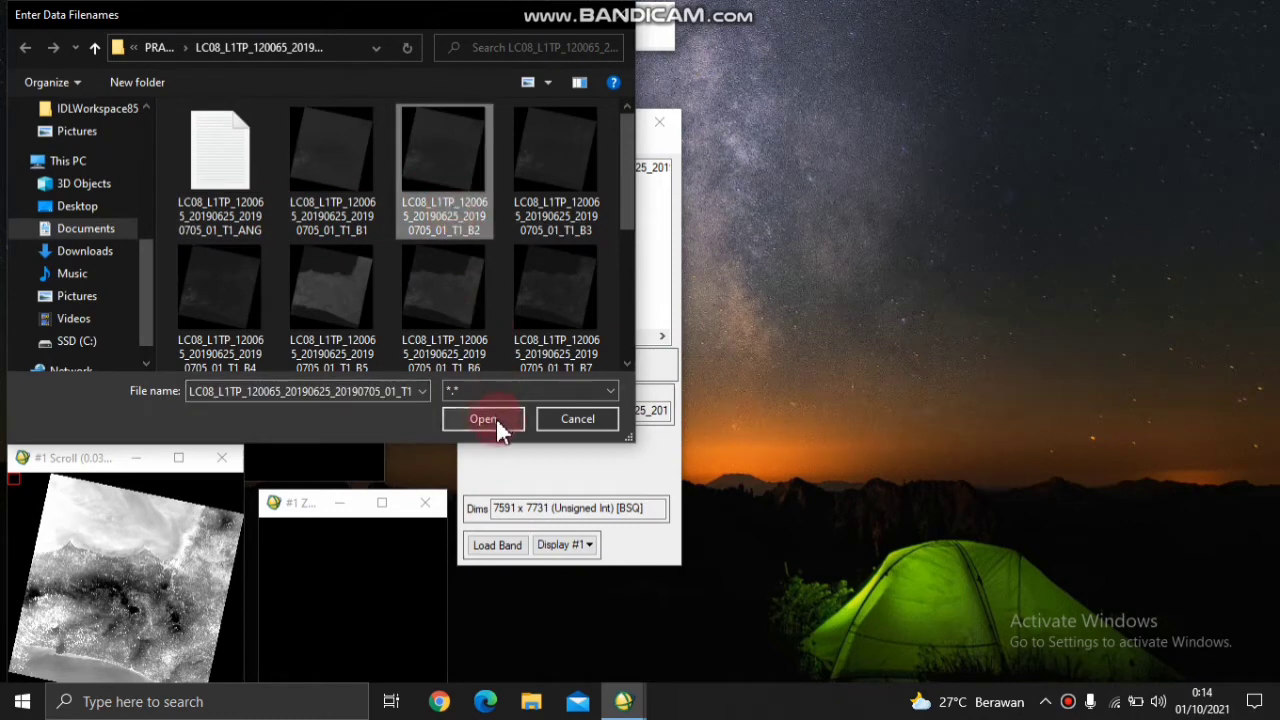
# - Load the B2 band in gray scale into a new display #2, with its window placed beside display #1
pyautogui.click(557, 541)
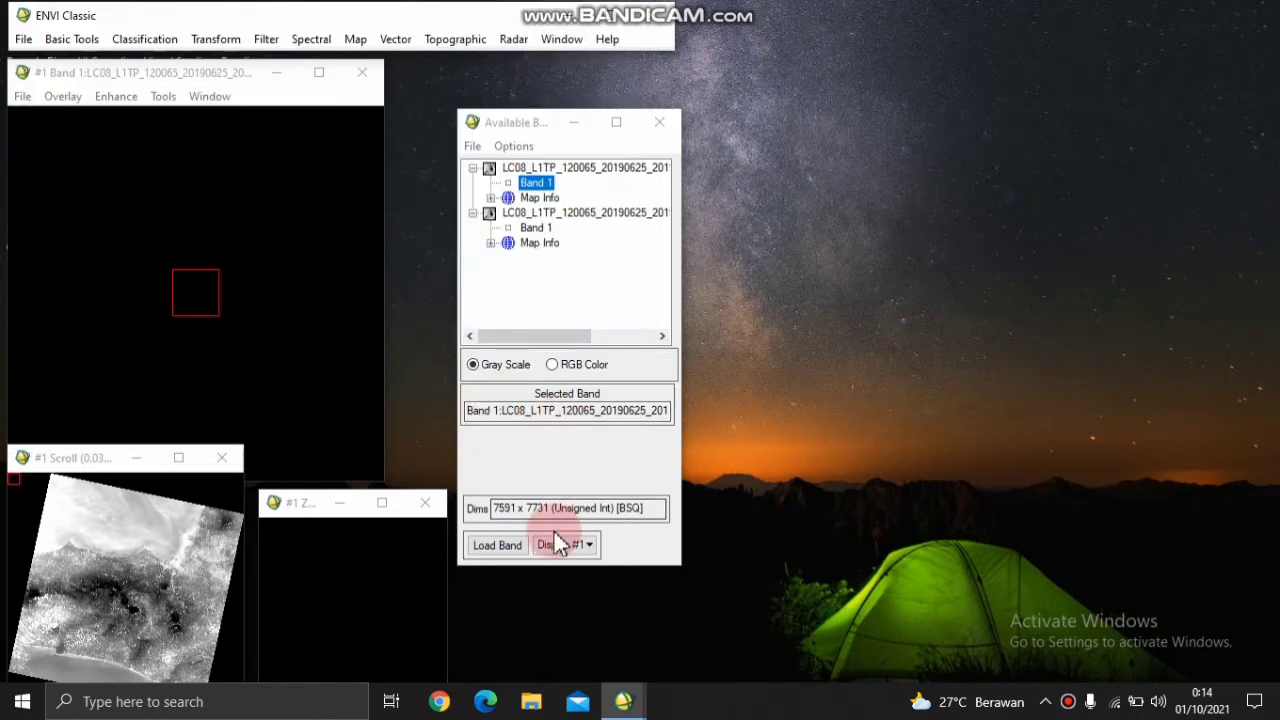
pyautogui.click(561, 540)
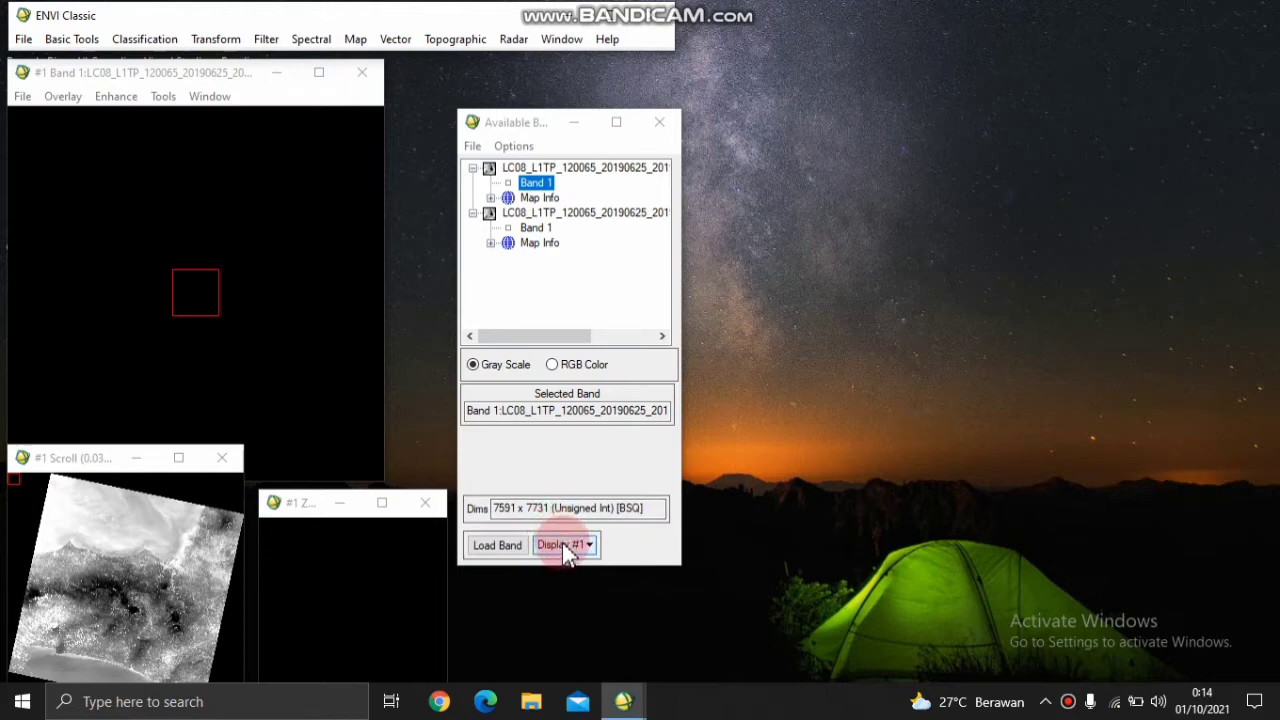
pyautogui.click(570, 570)
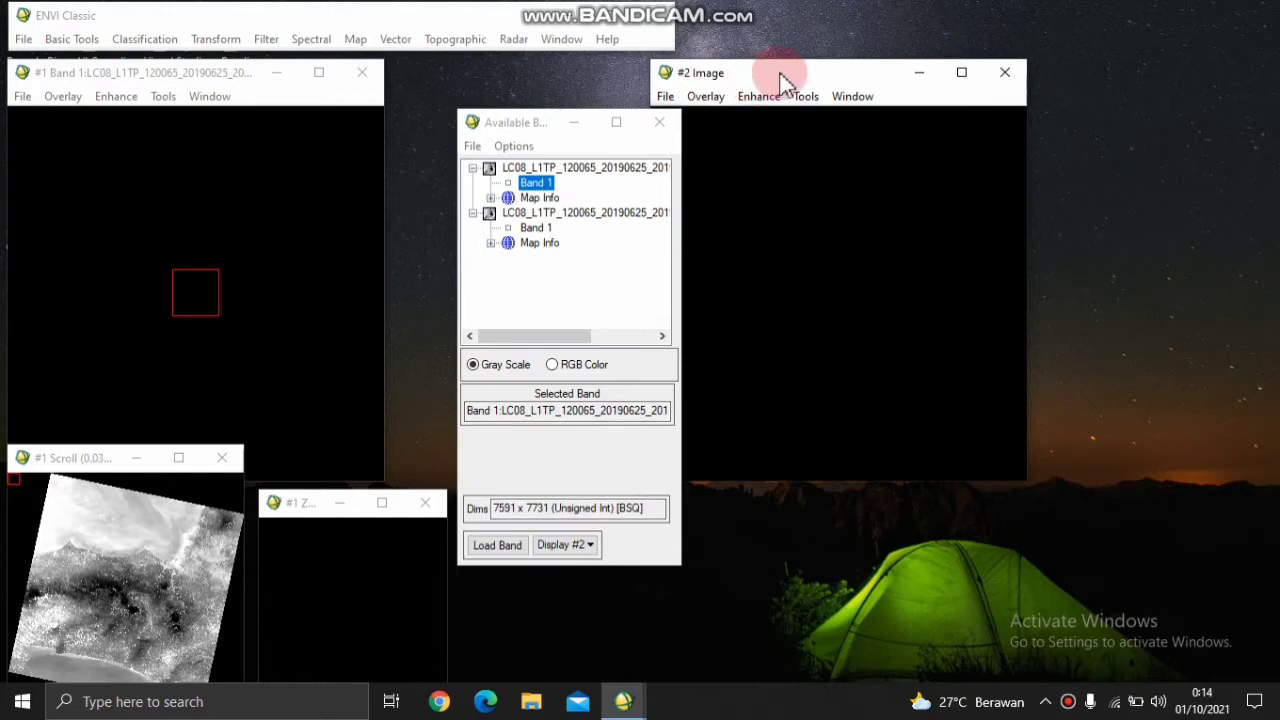
pyautogui.moveTo(781, 78); pyautogui.dragTo(370, 74)
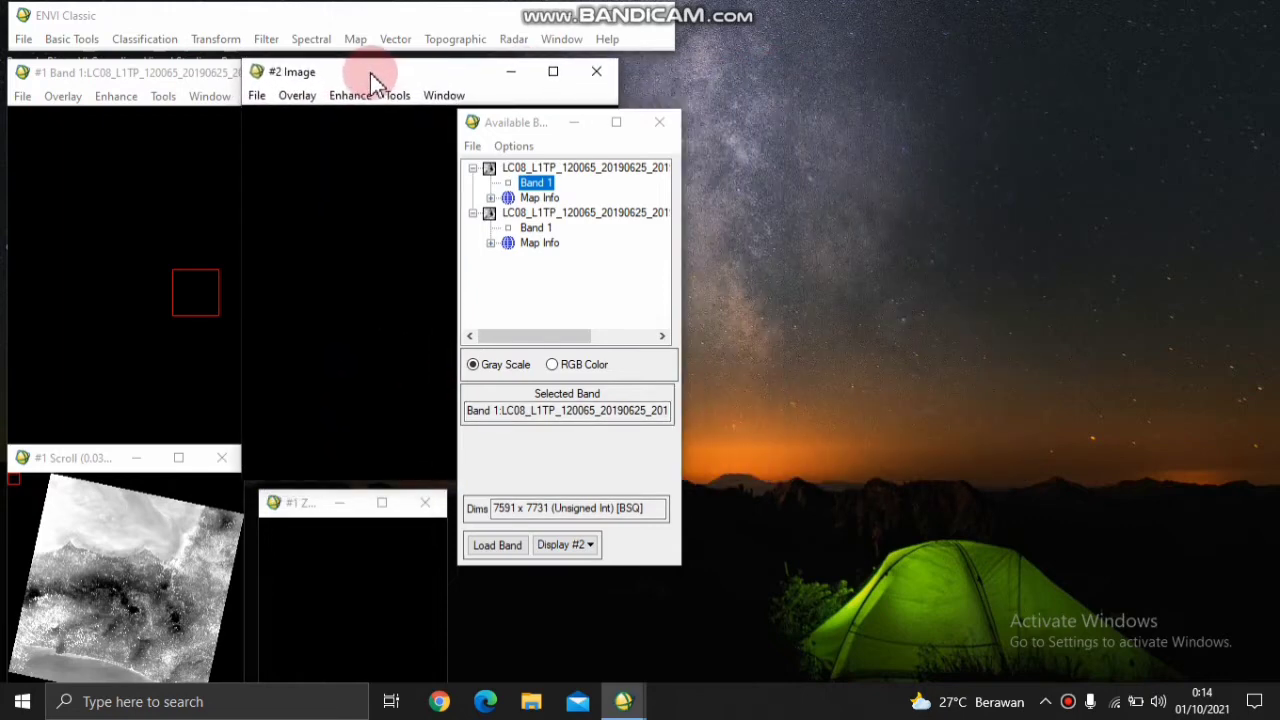
pyautogui.click(503, 545)
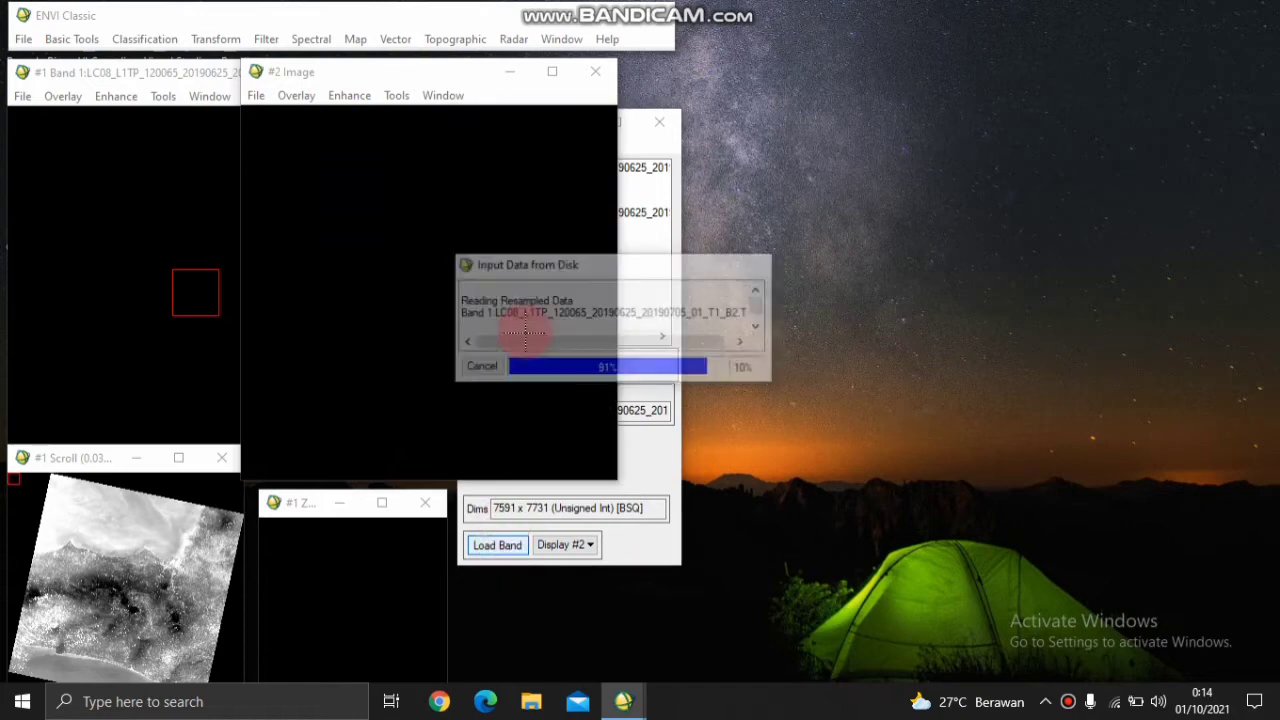
# - Open the Landsat image file LC08_L1TP_120065_20190625_20190705_01_T1_B3
pyautogui.click(23, 40)
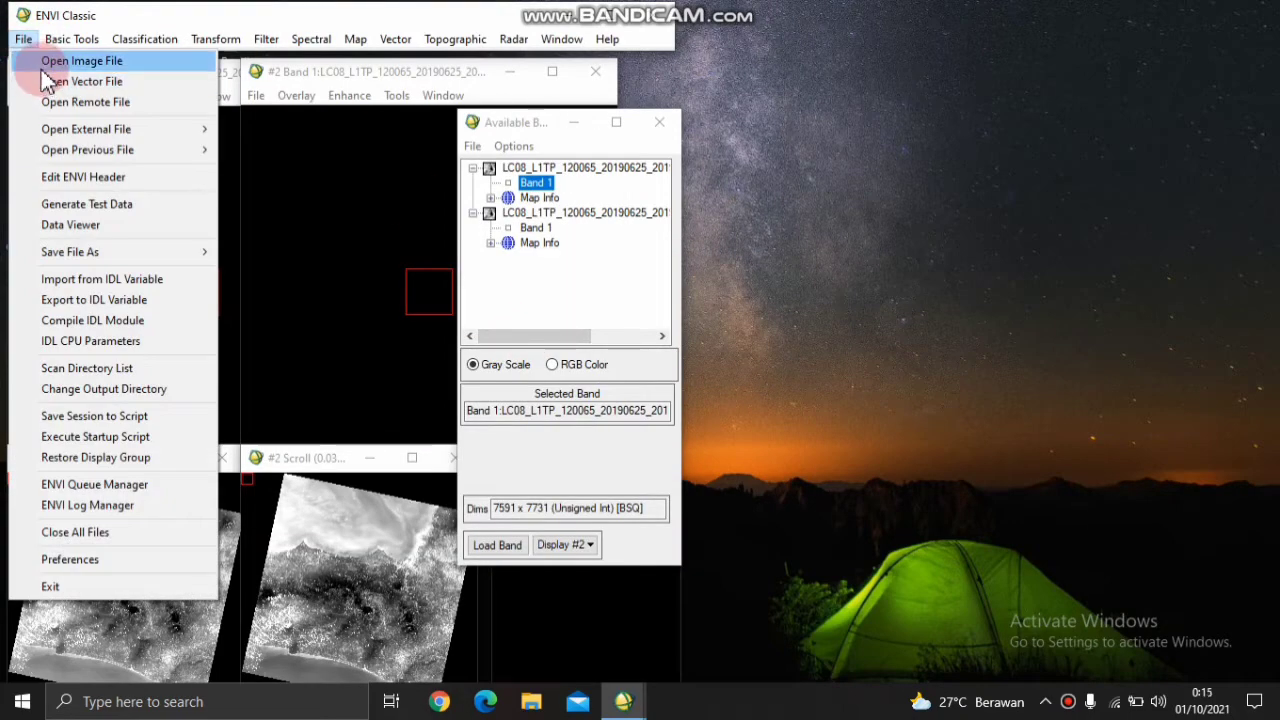
pyautogui.click(43, 66)
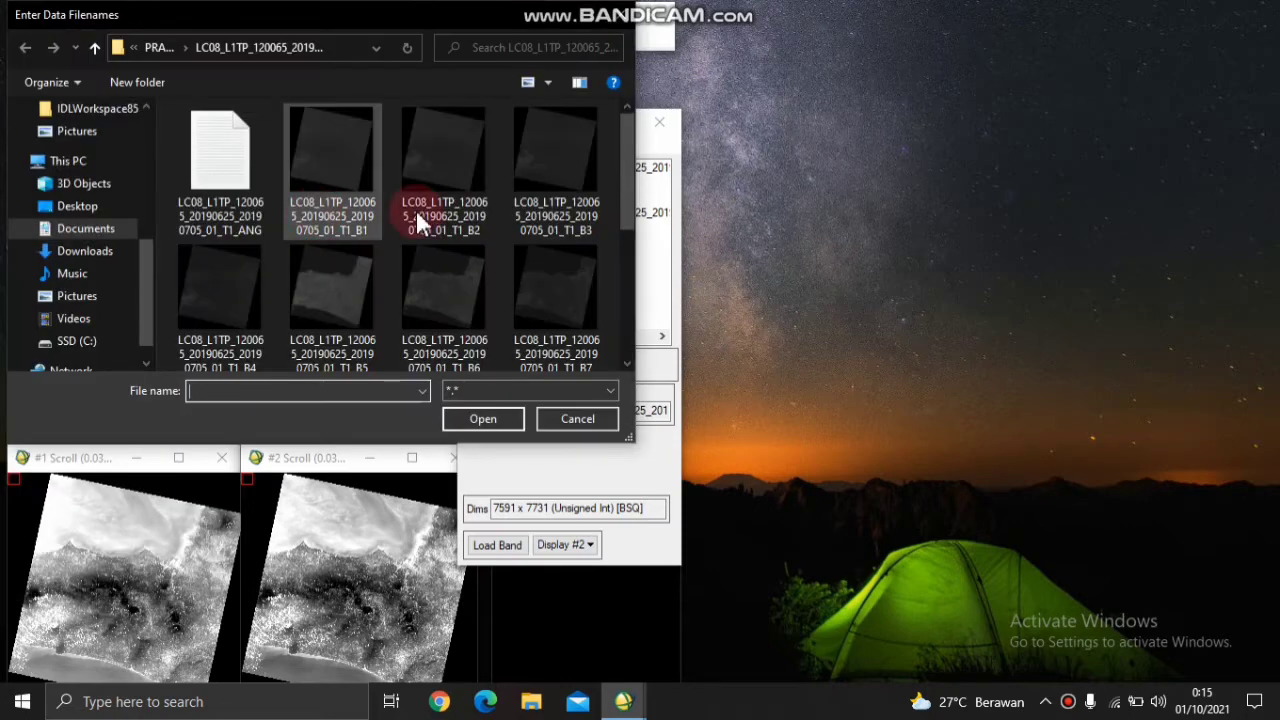
pyautogui.click(602, 210)
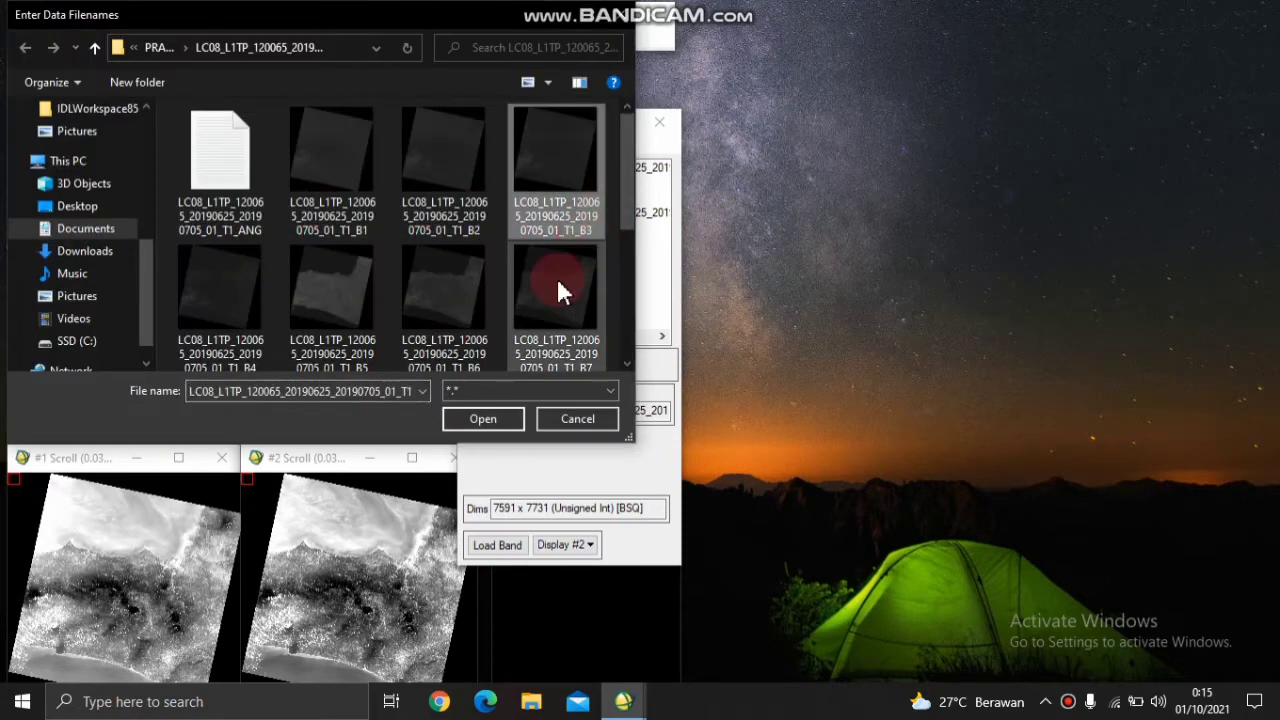
pyautogui.click(483, 420)
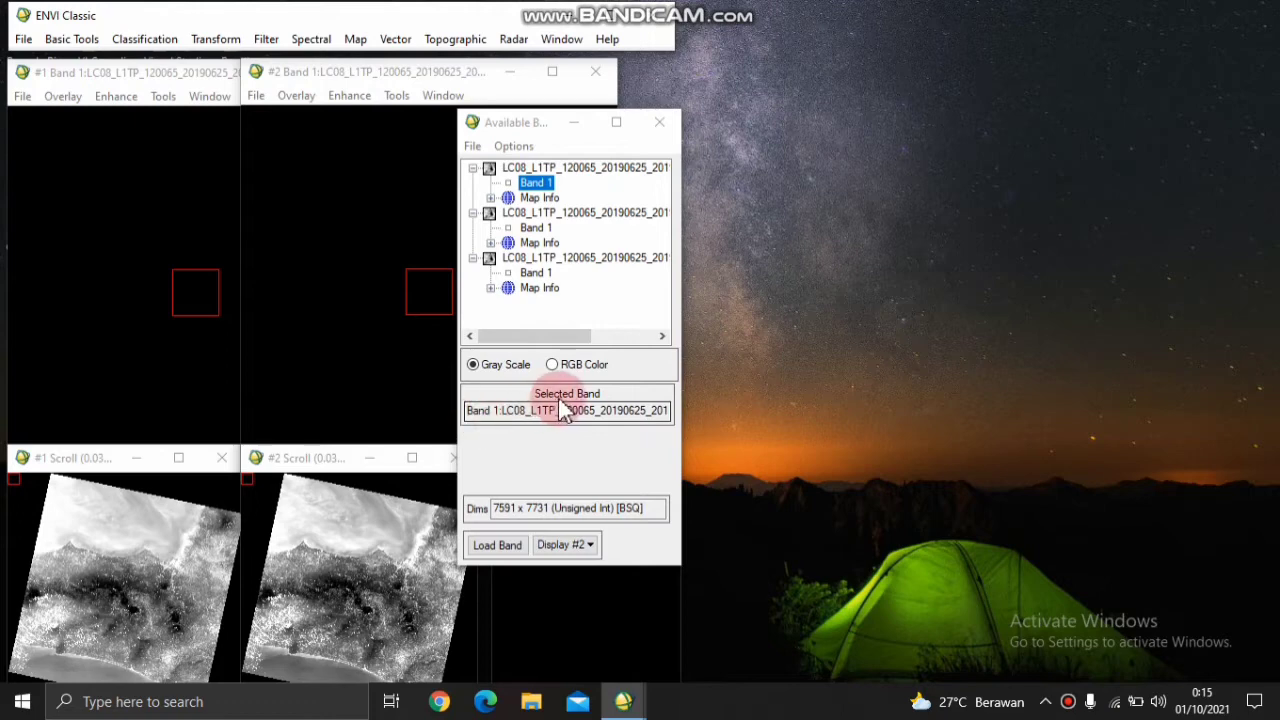
# - Load the B3 band in gray scale into a new display #3, with its window placed beside display #2
pyautogui.click(585, 546)
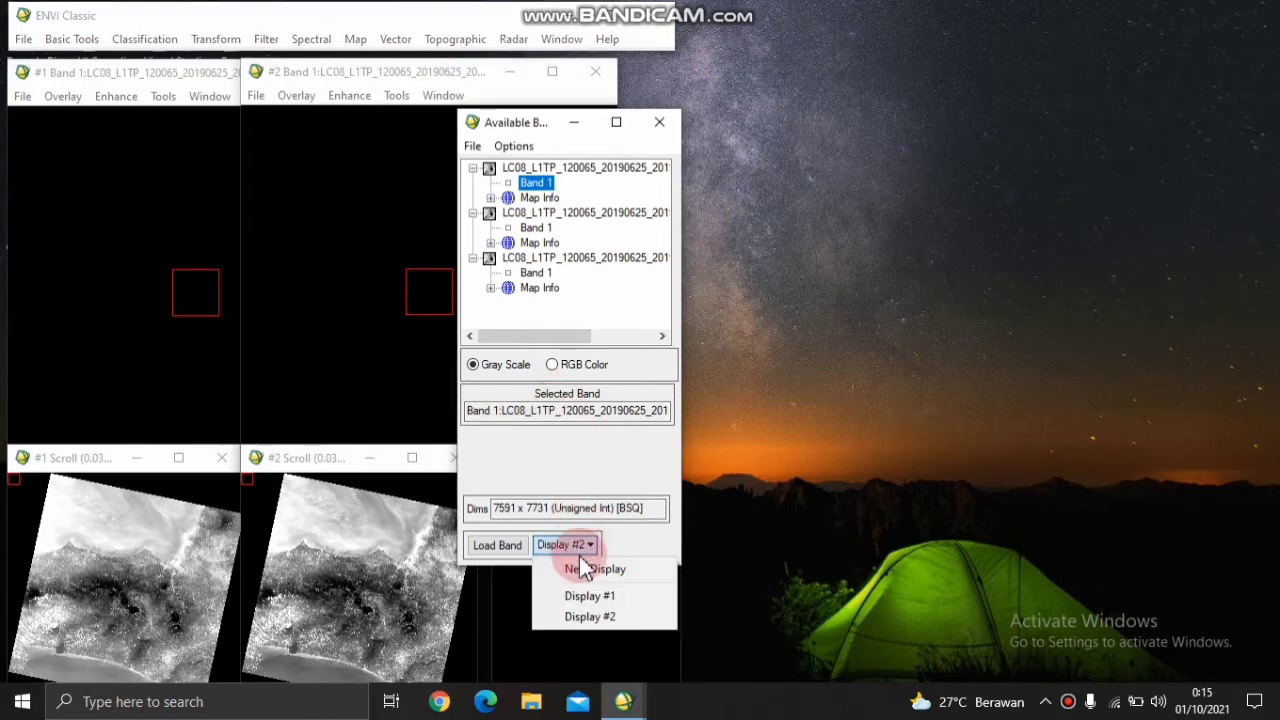
pyautogui.click(578, 568)
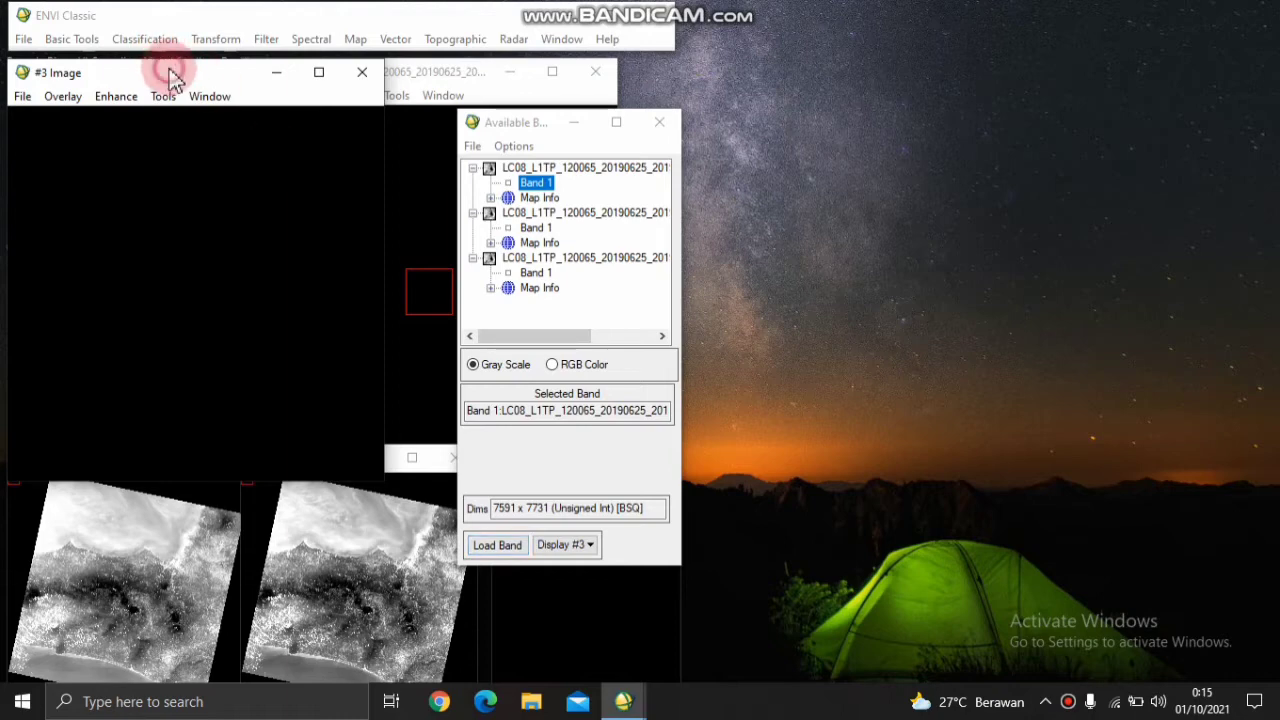
pyautogui.moveTo(172, 76); pyautogui.dragTo(616, 74)
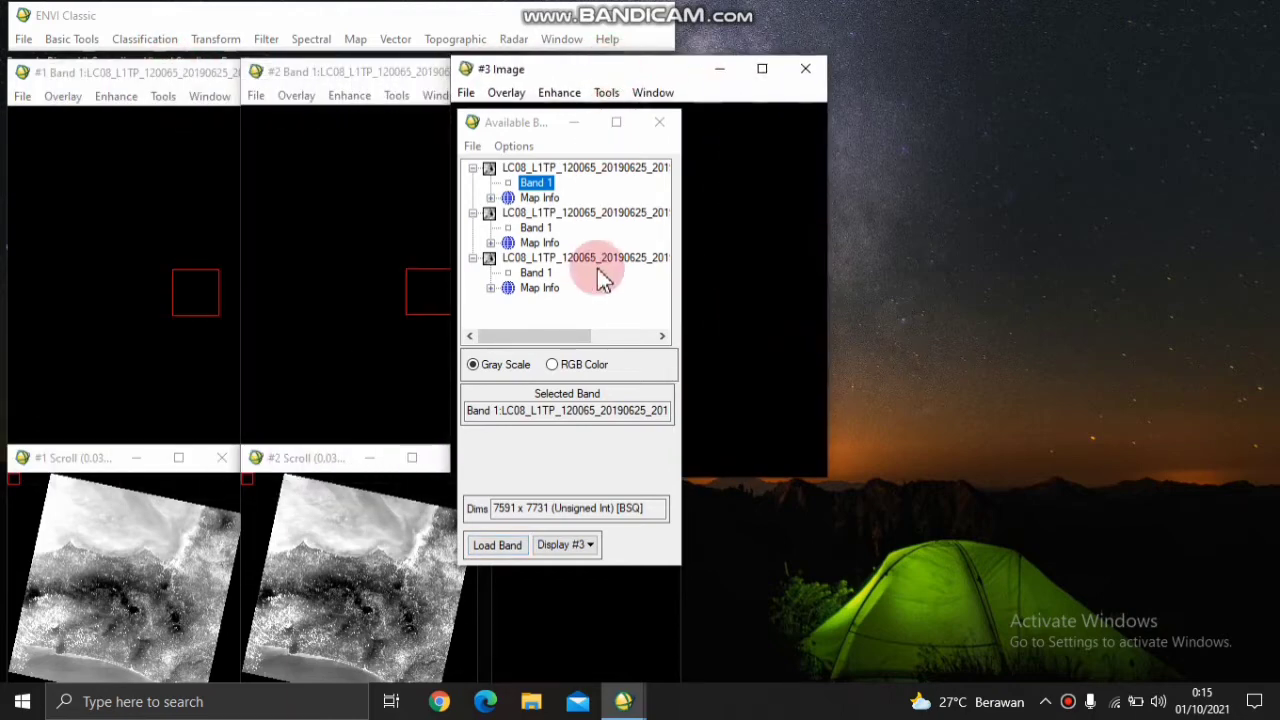
pyautogui.click(505, 563)
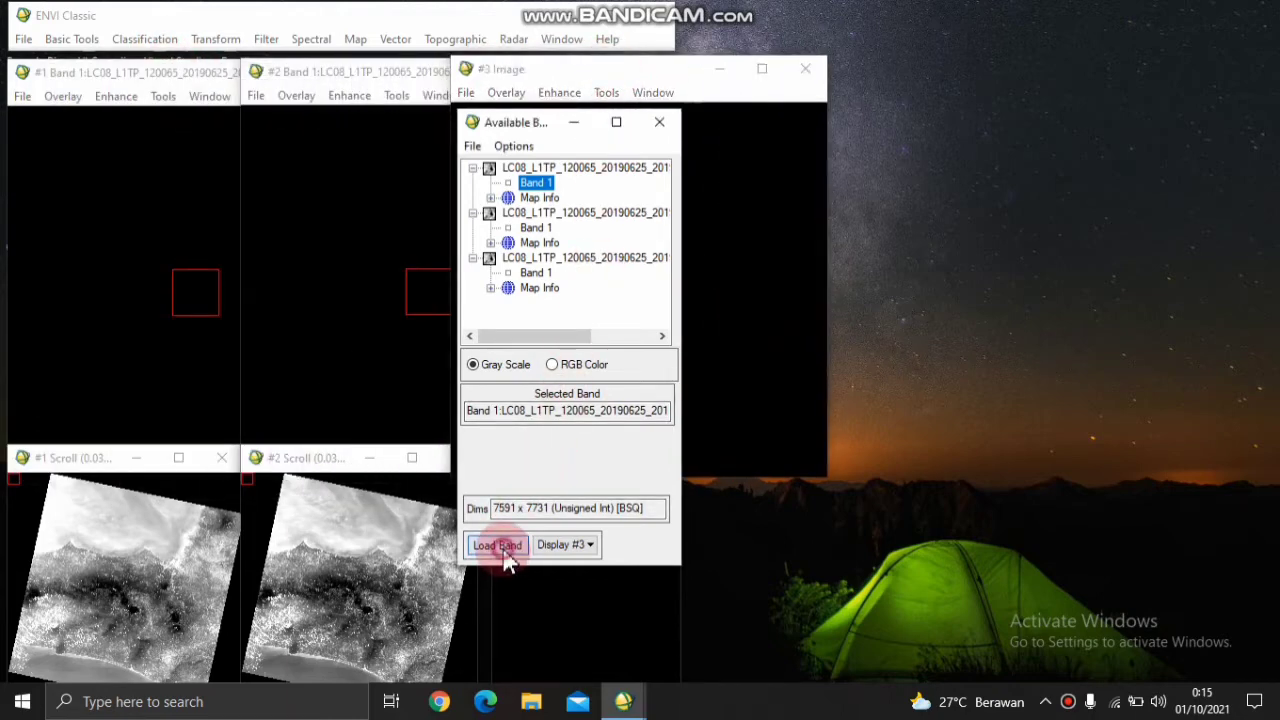
pyautogui.click(676, 390)
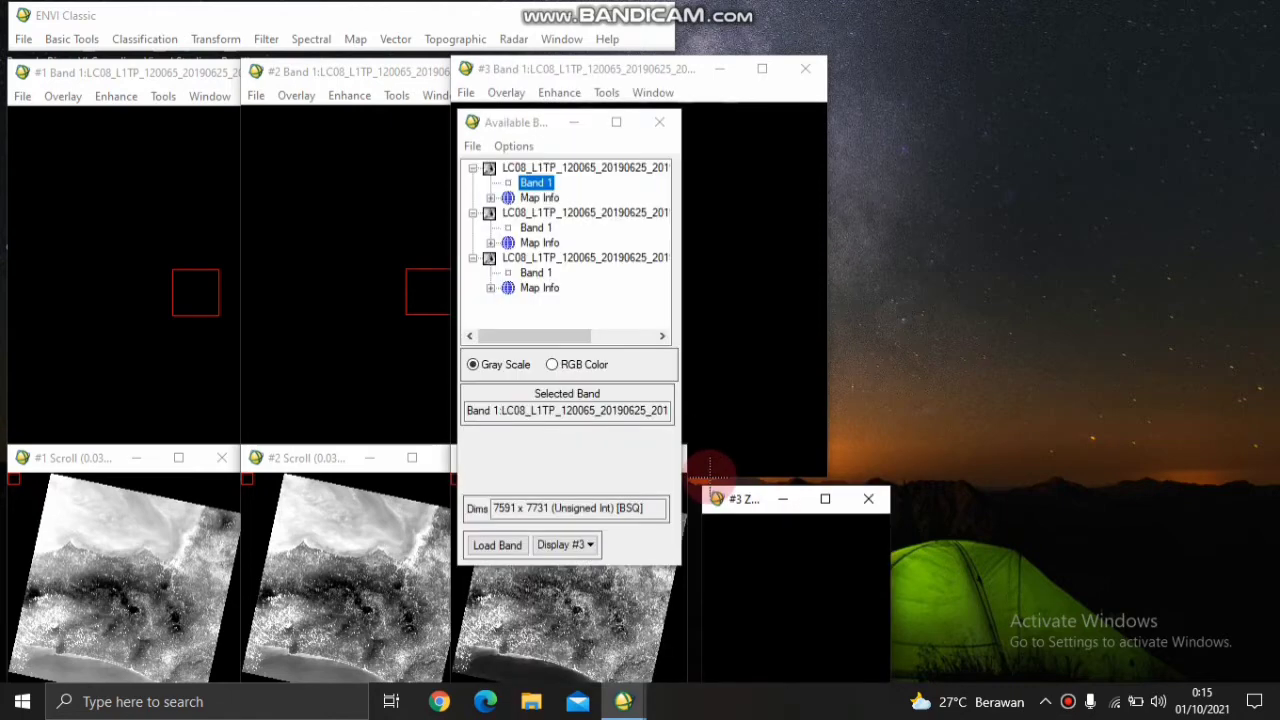
# - Open the Landsat image file LC08_L1TP_120065_20190625_20190705_01_T1_B4
pyautogui.click(18, 41)
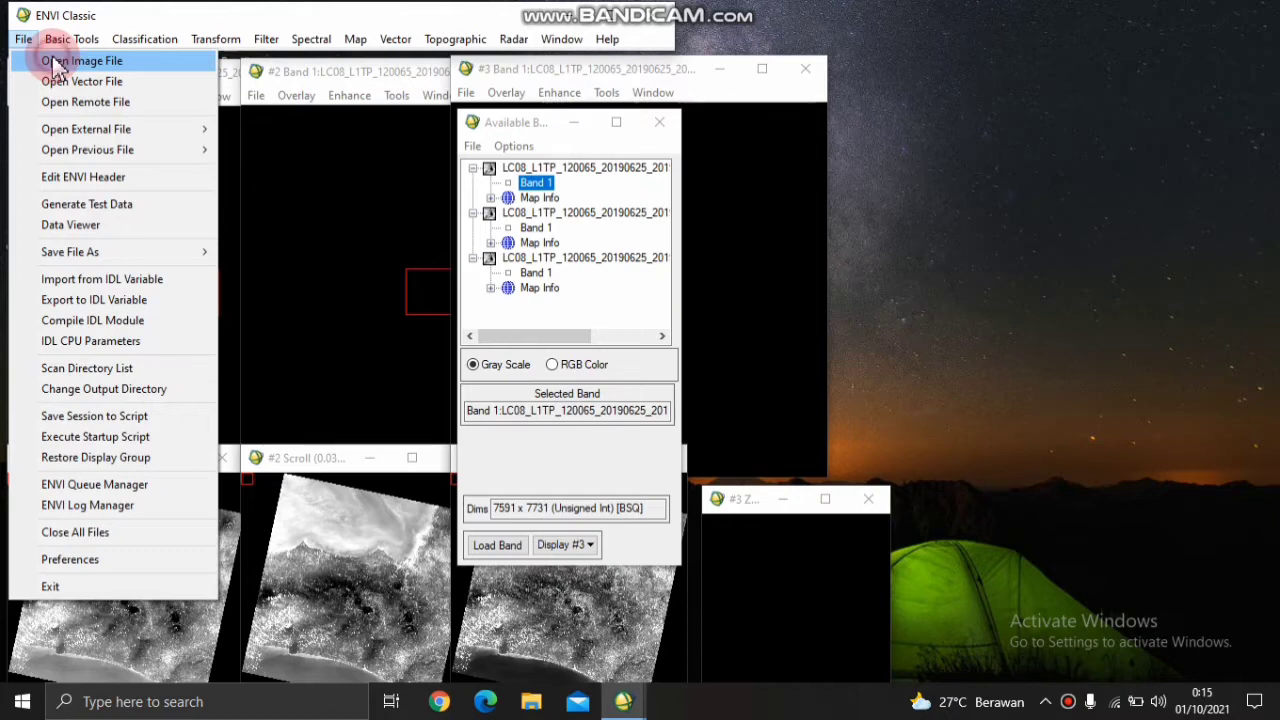
pyautogui.click(60, 62)
pyautogui.click(252, 330)
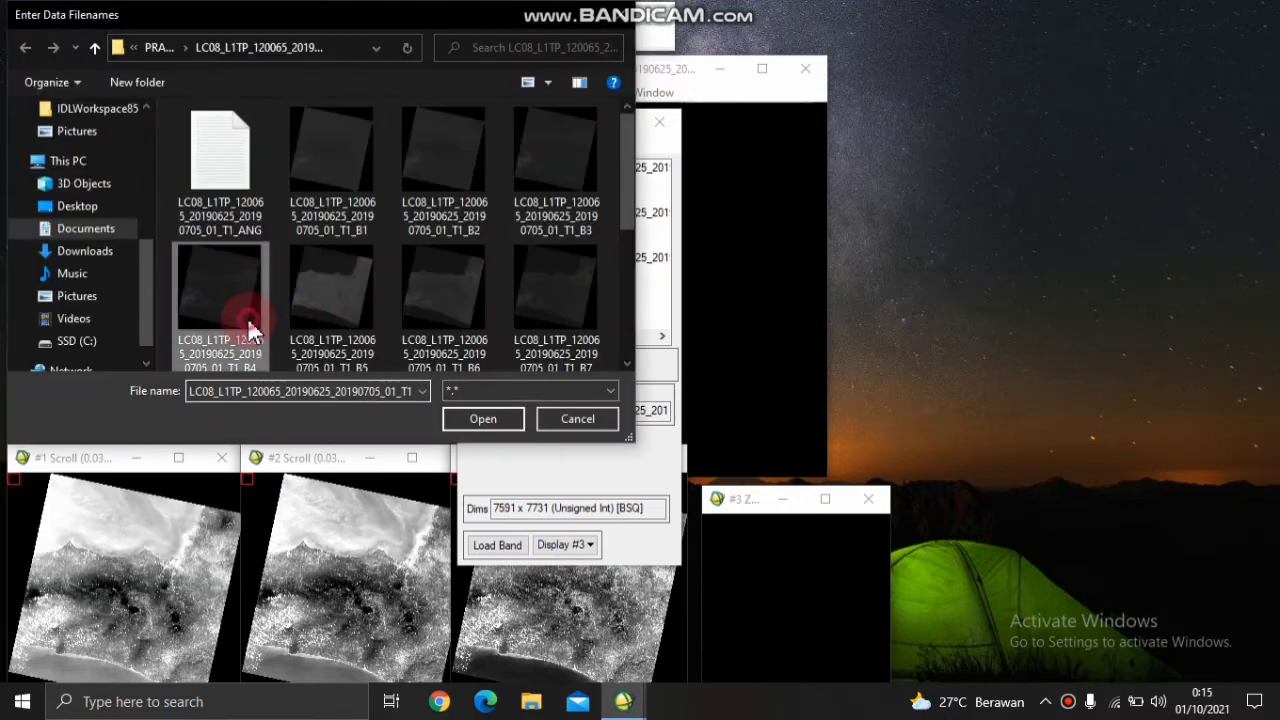
pyautogui.click(475, 418)
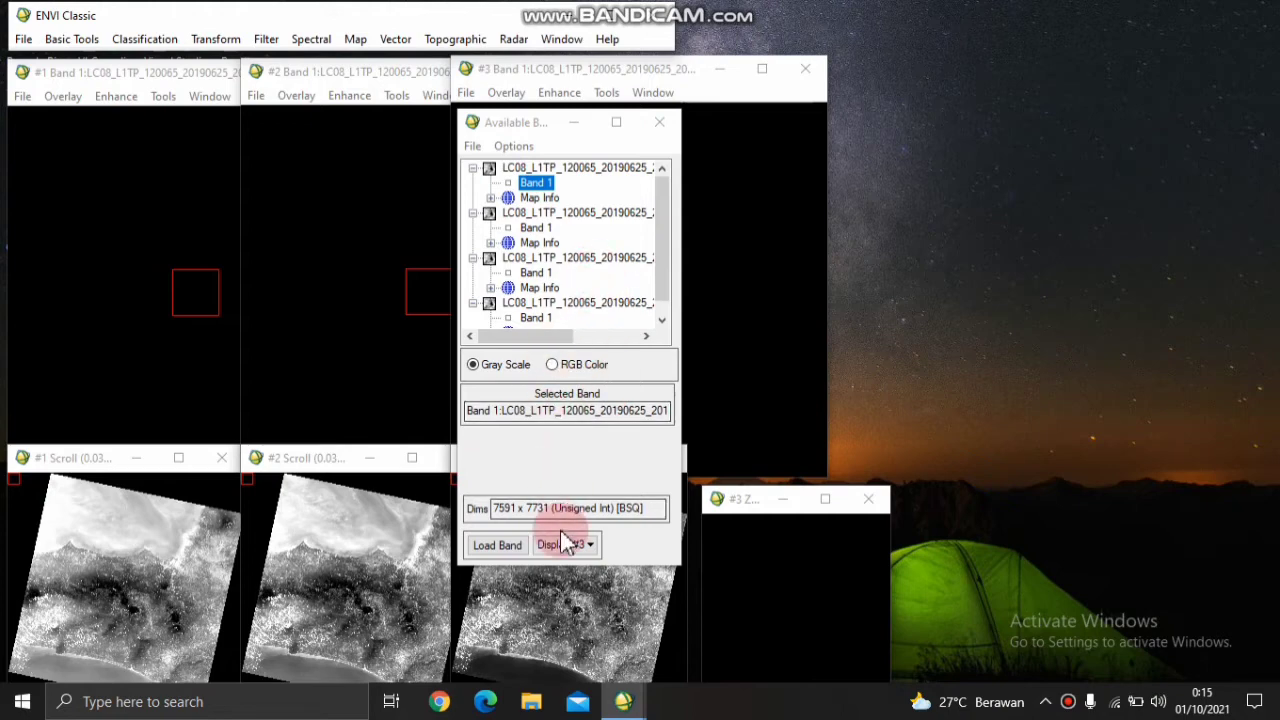
# - Load the B4 band in gray scale into a new display #4
pyautogui.click(566, 543)
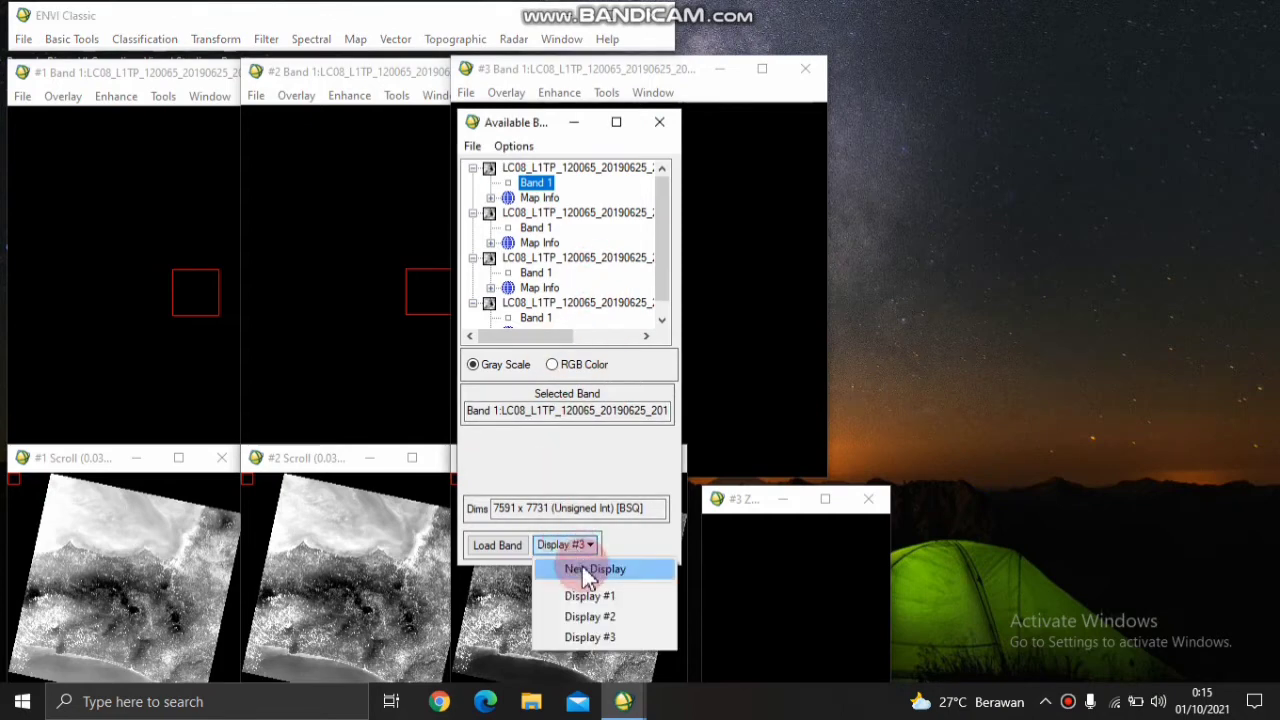
pyautogui.click(581, 568)
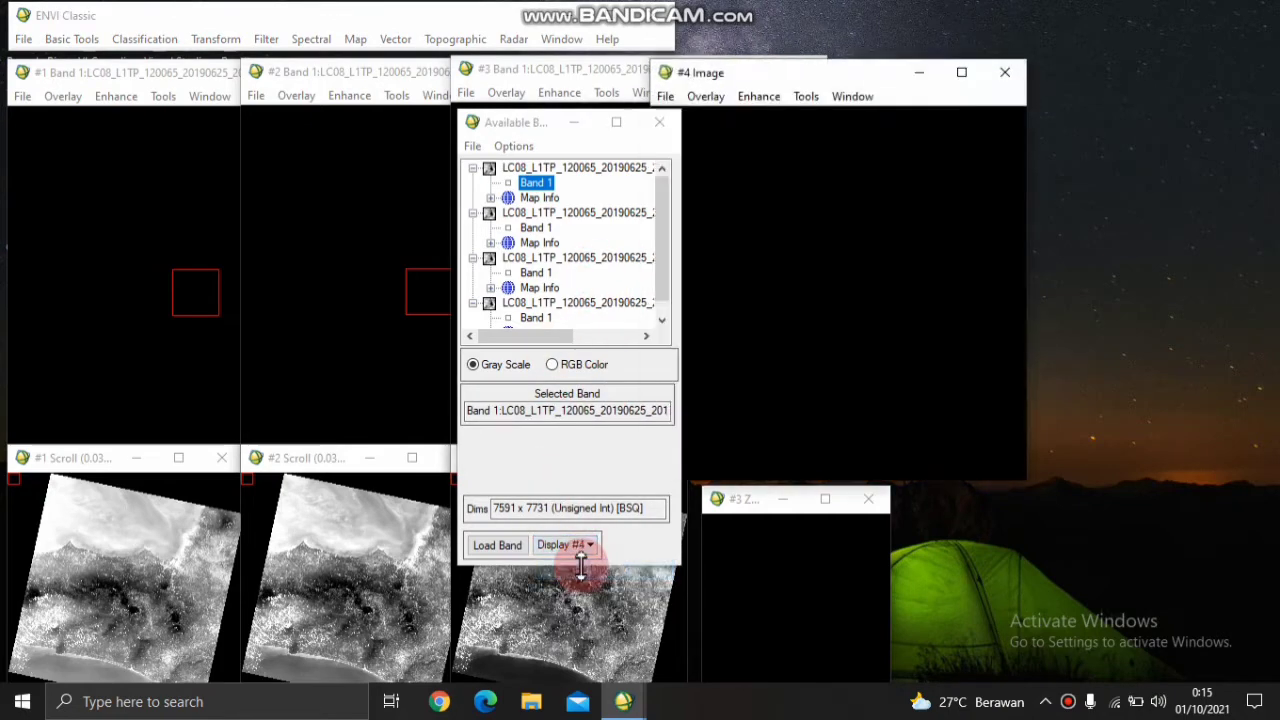
pyautogui.click(485, 546)
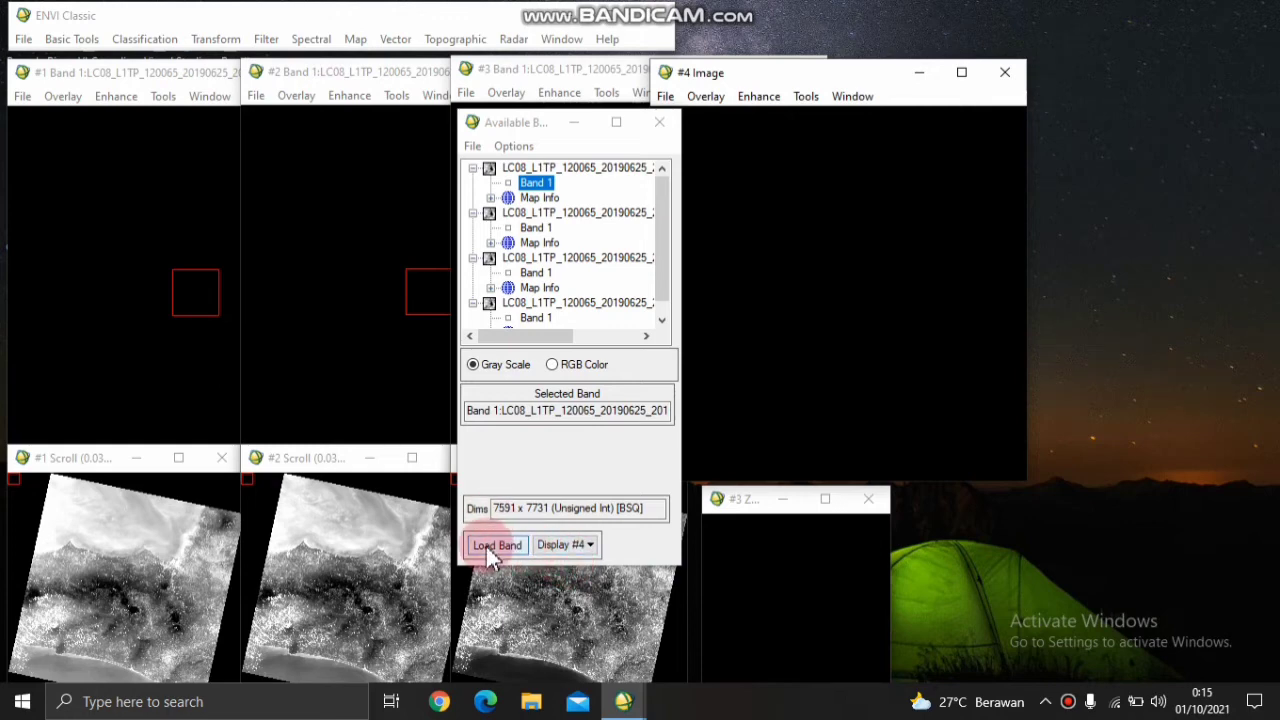
# - Set up an RGB color composite with the B4 file as red, B3 as green and B2 as blue
pyautogui.click(555, 367)
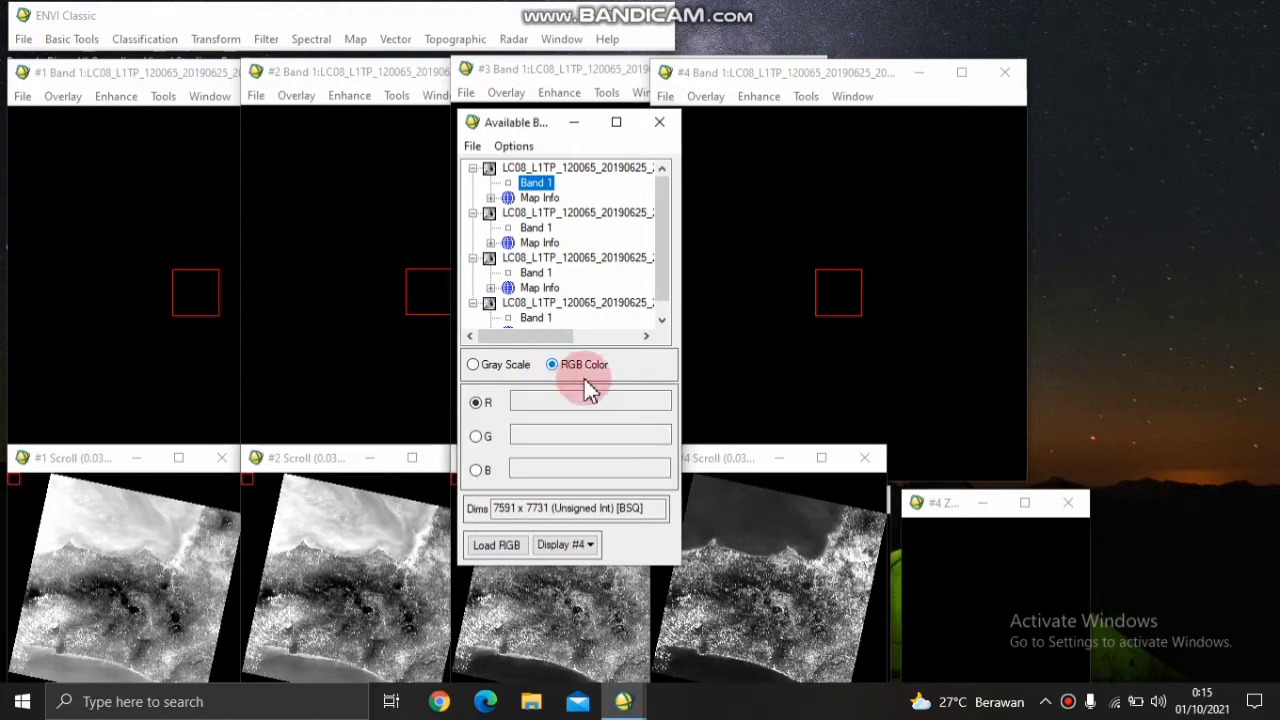
pyautogui.click(580, 400)
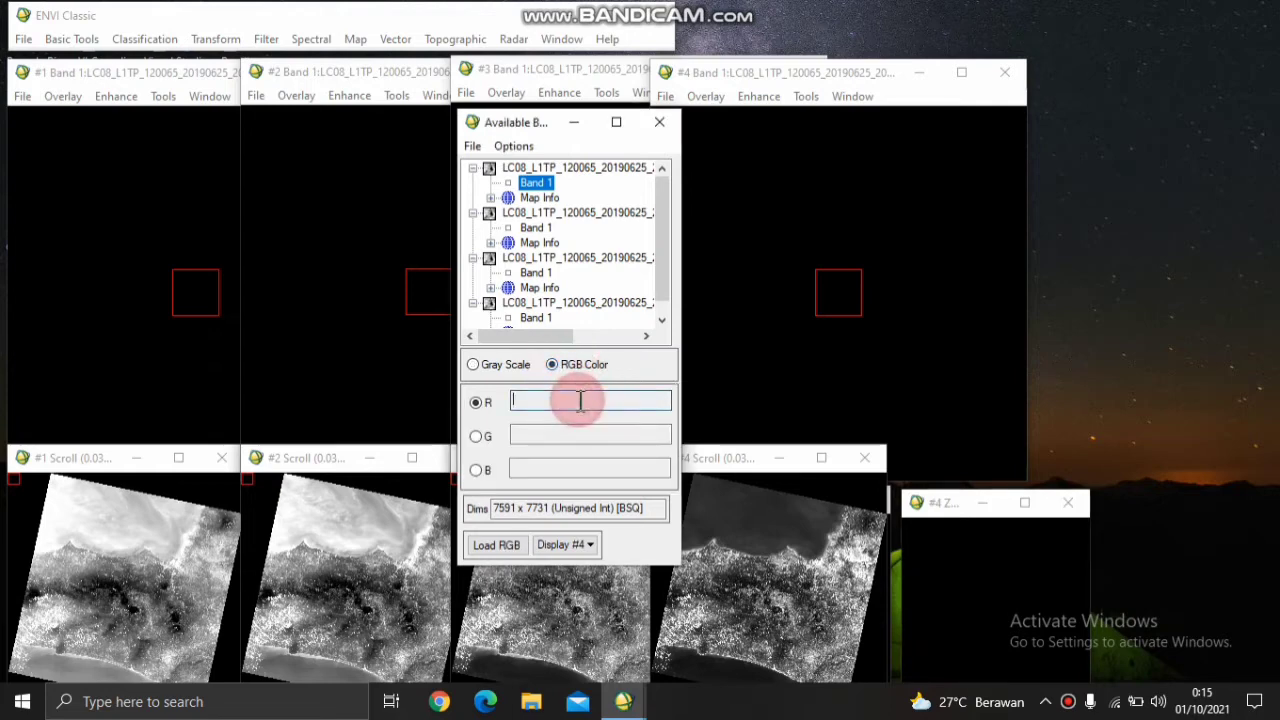
pyautogui.click(522, 186)
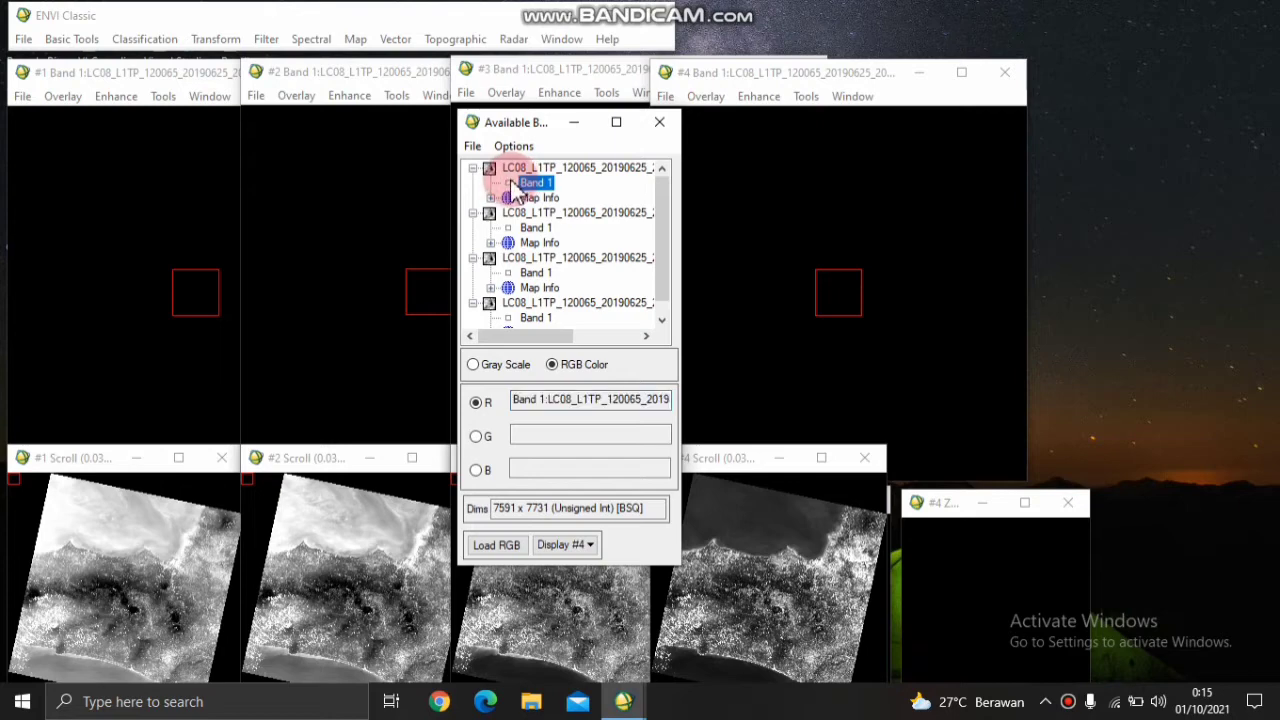
pyautogui.click(537, 433)
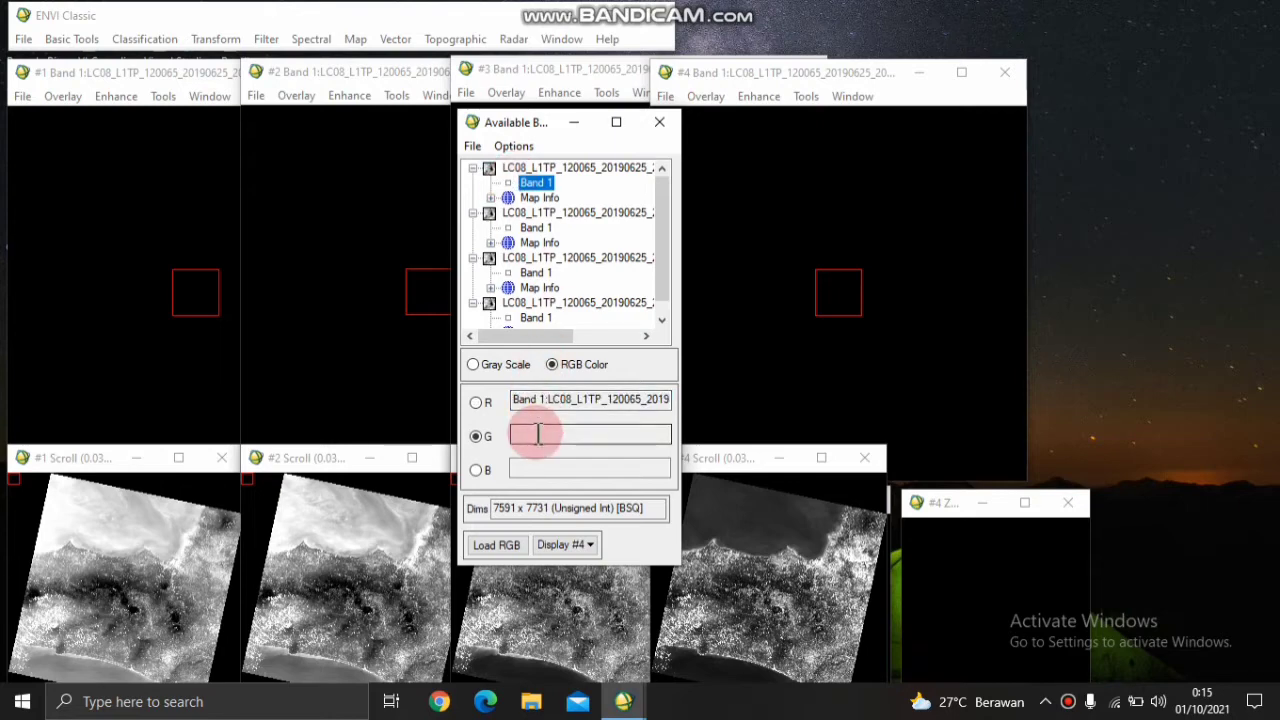
pyautogui.click(507, 230)
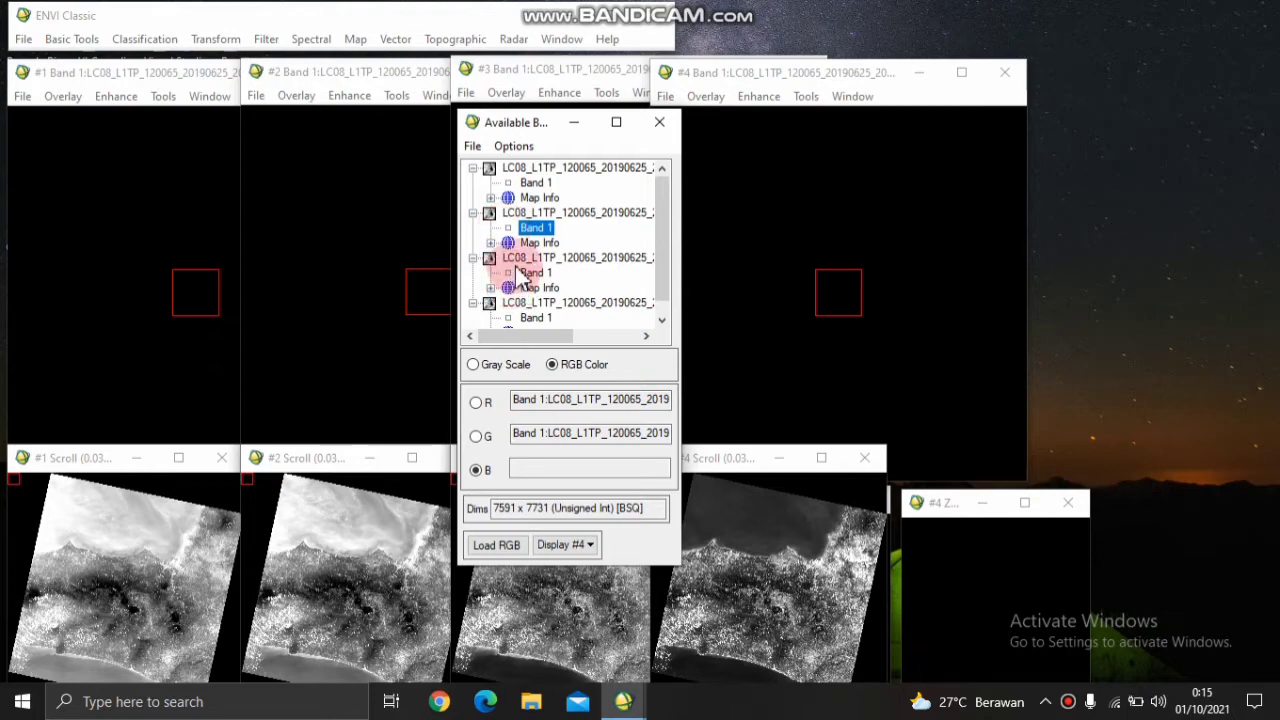
pyautogui.click(510, 273)
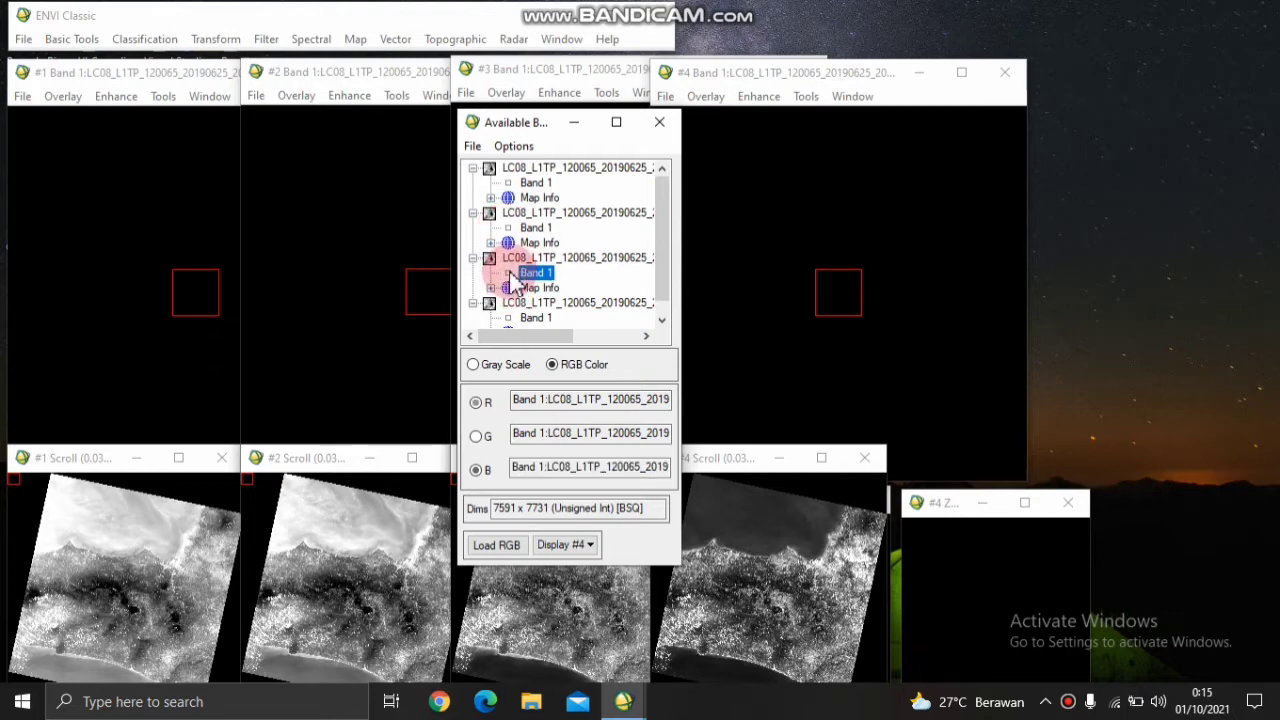
# - Load the RGB composite into a new display #5, with its window placed beside display #4
pyautogui.click(559, 544)
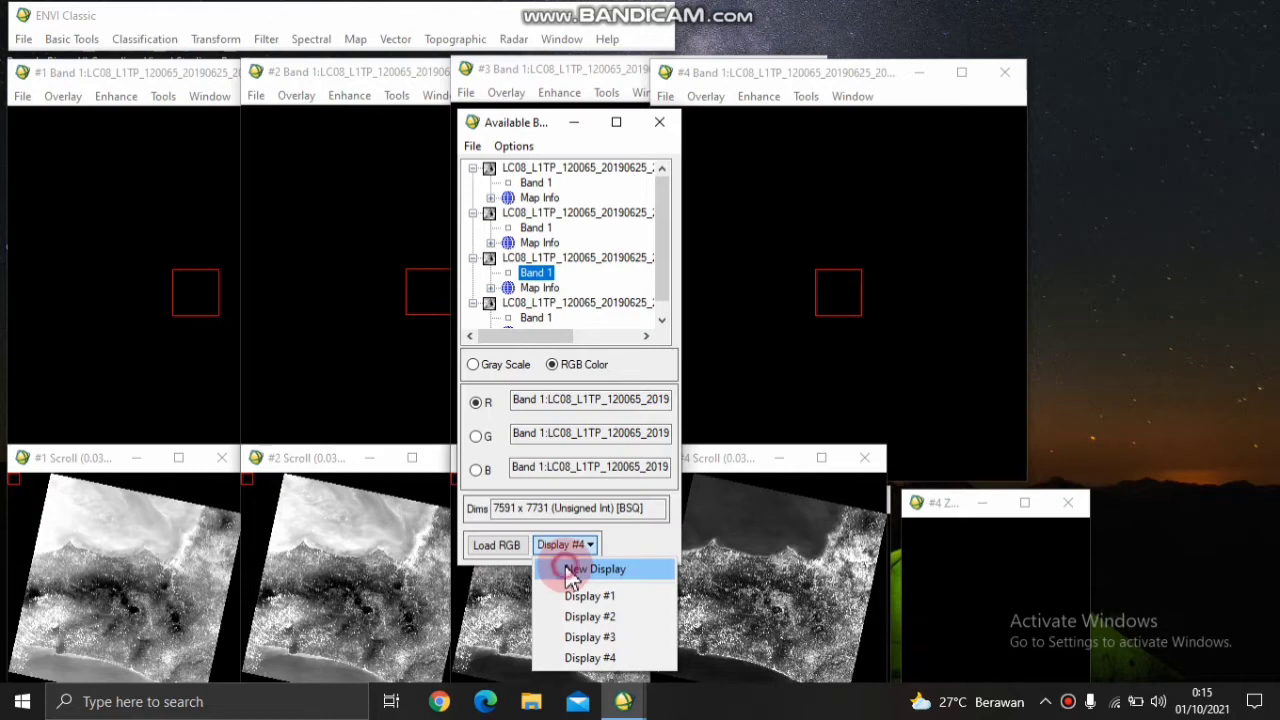
pyautogui.click(572, 572)
pyautogui.click(497, 545)
pyautogui.click(155, 77)
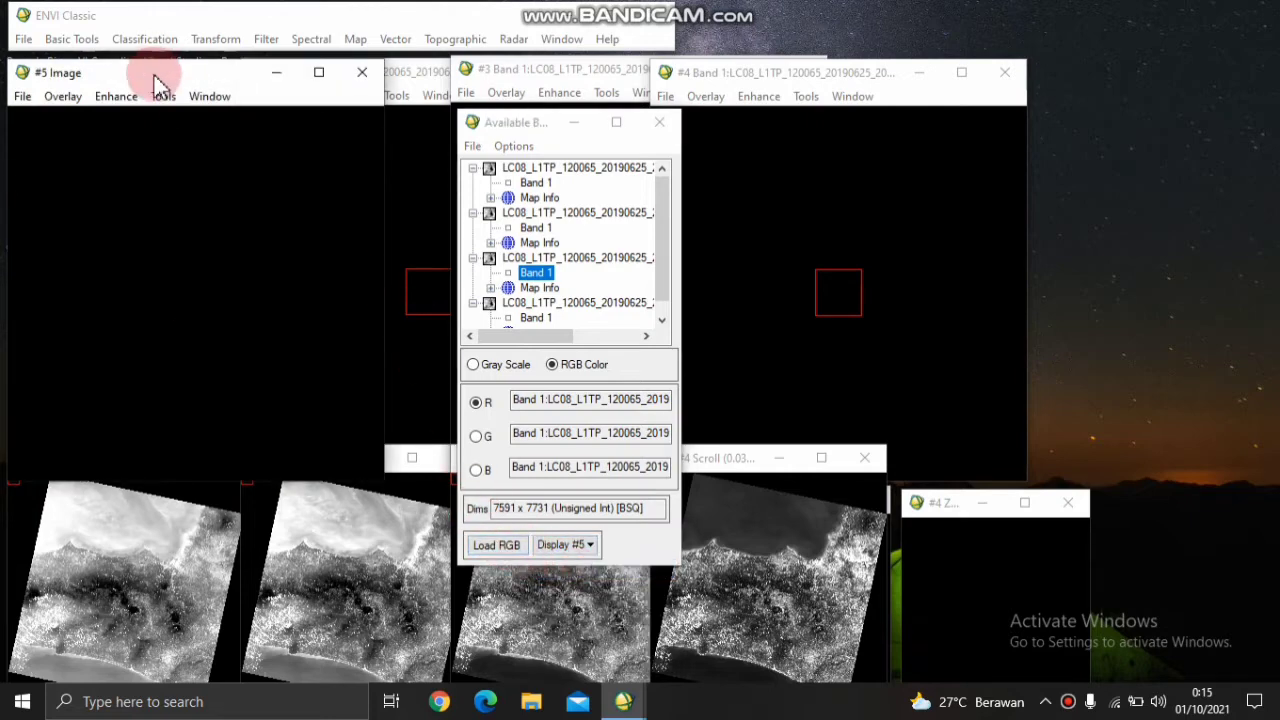
pyautogui.moveTo(155, 77); pyautogui.dragTo(1022, 72)
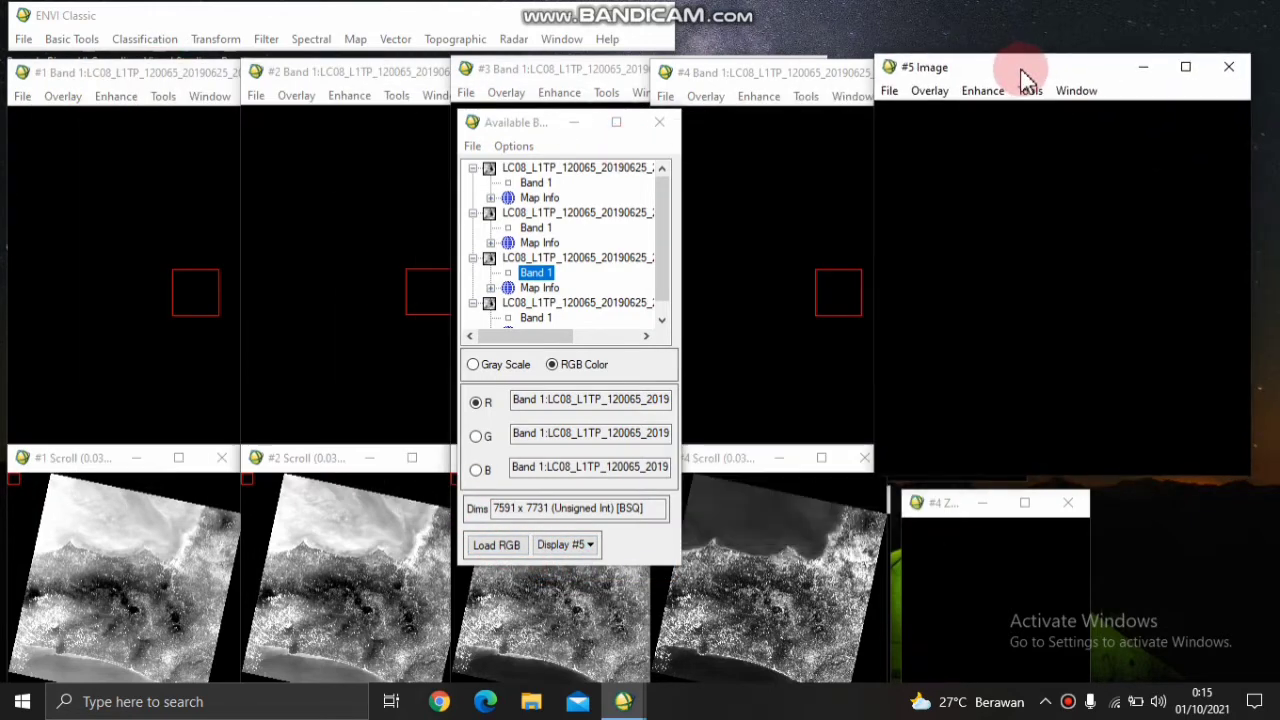
pyautogui.click(481, 544)
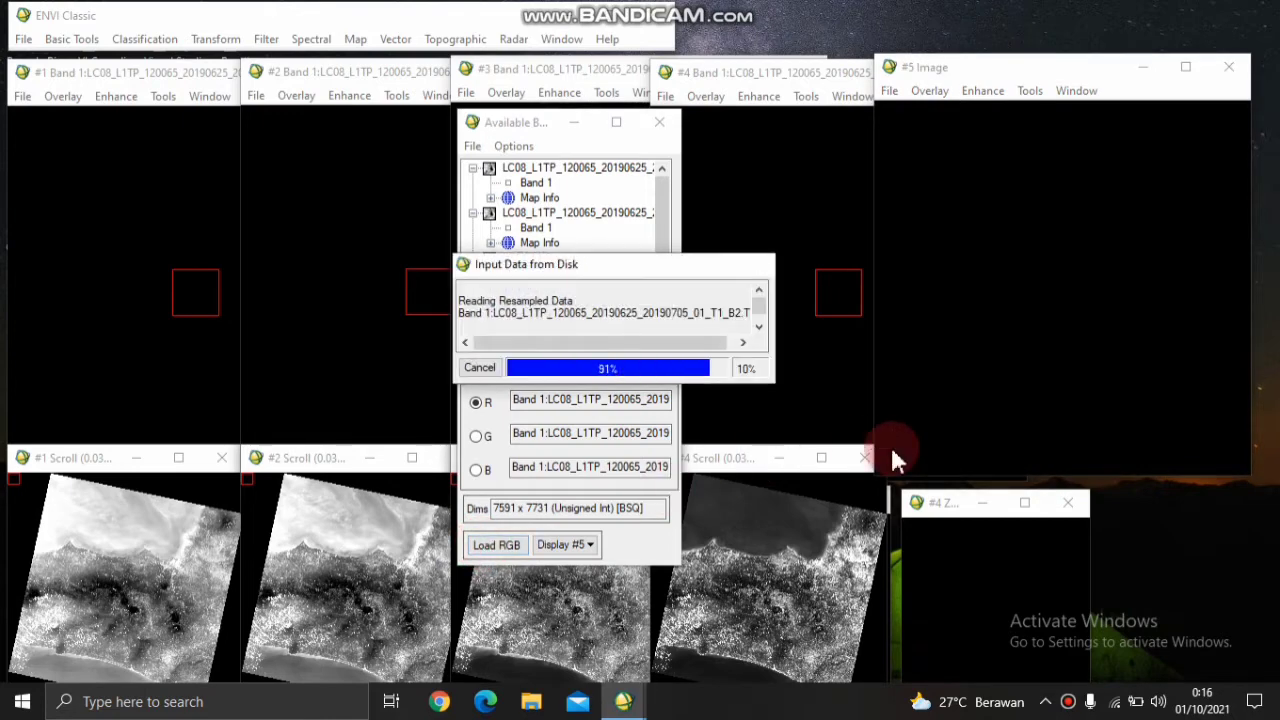
# - Center display #5's view on the land area of the scene and move the Available Bands List clear of the image windows
pyautogui.click(976, 510)
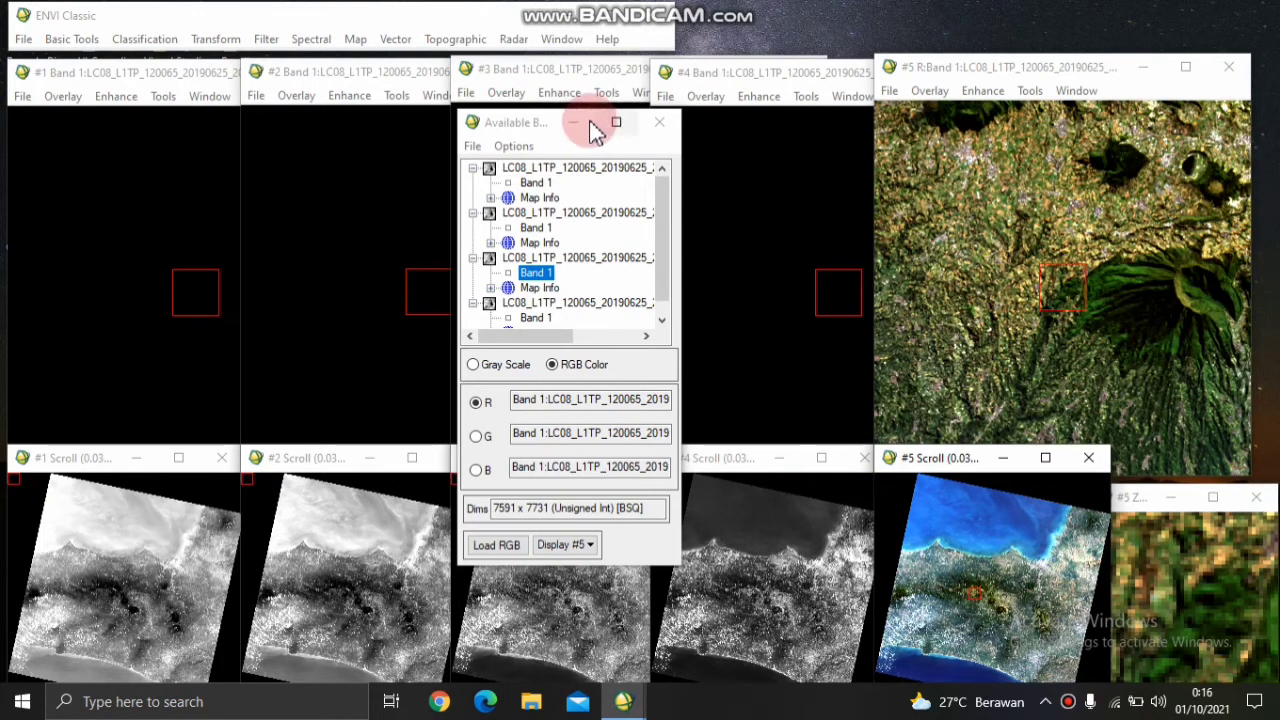
pyautogui.moveTo(548, 128); pyautogui.dragTo(536, 567)
pyautogui.click(985, 533)
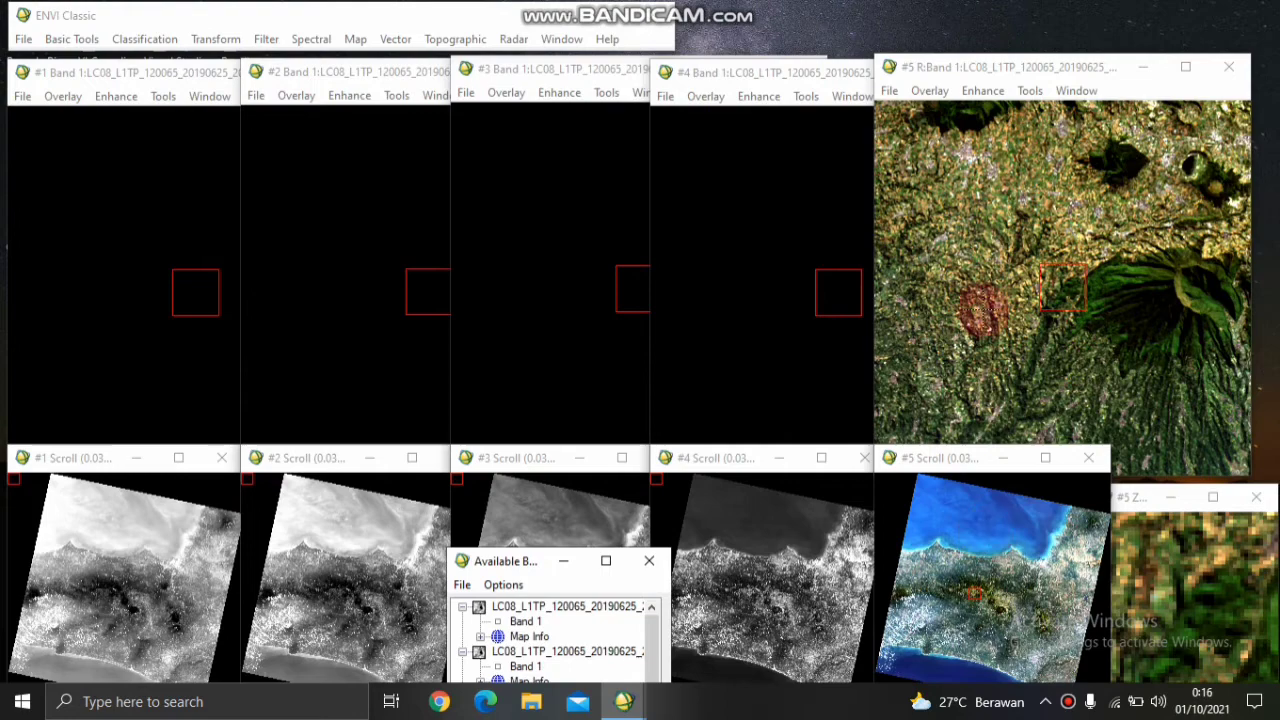
# - Link displays #1 to #5, using Display #4 for size and position with dynamic overlay on
pyautogui.click(806, 149)
pyautogui.rightClick(815, 196)
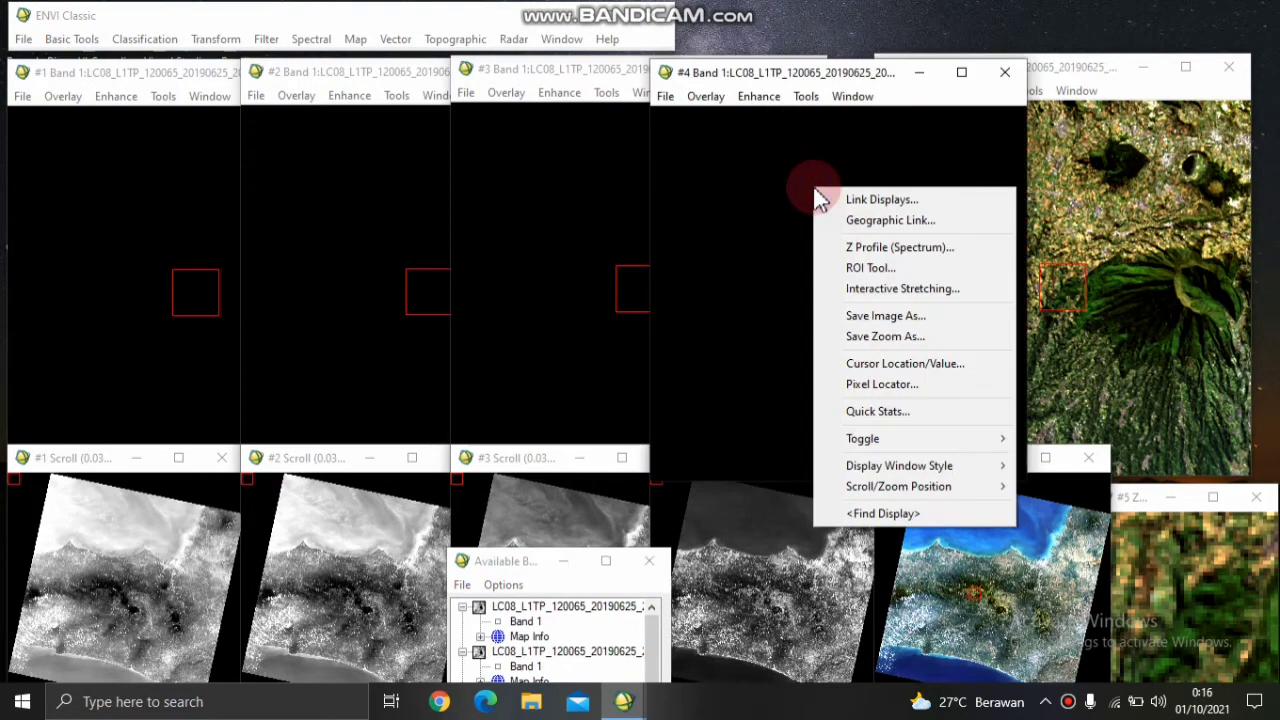
pyautogui.click(846, 202)
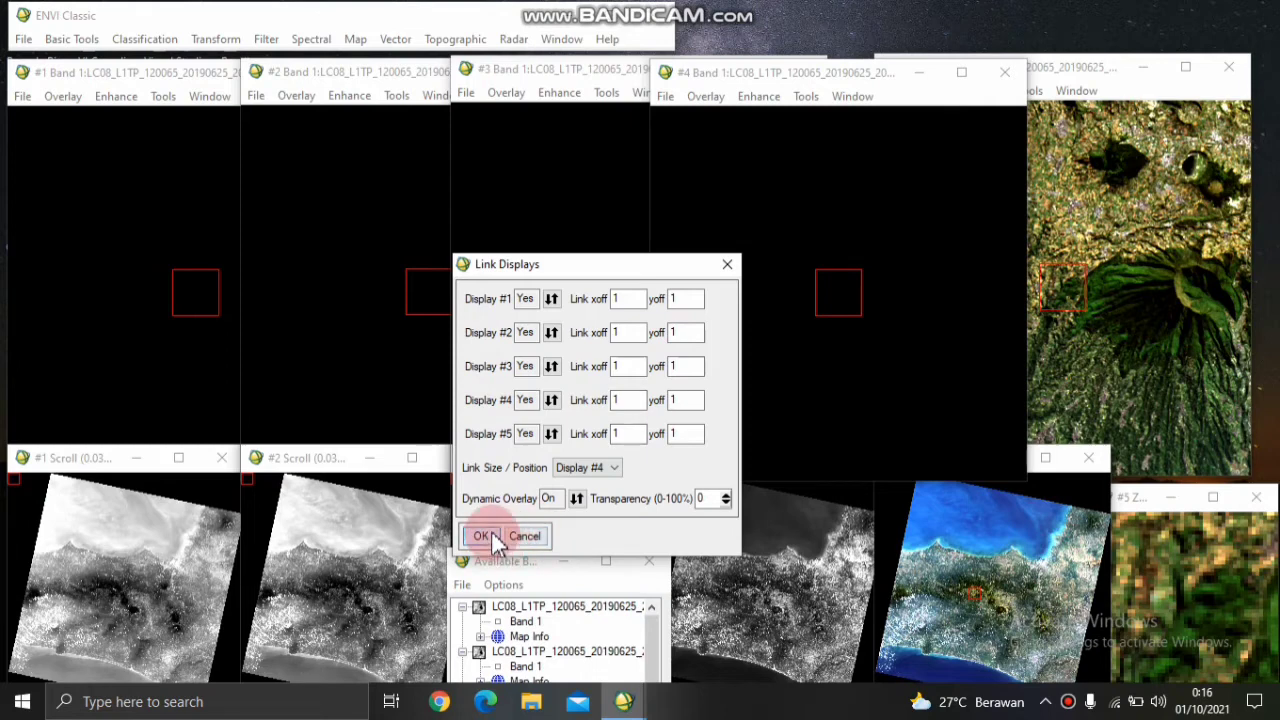
pyautogui.click(493, 540)
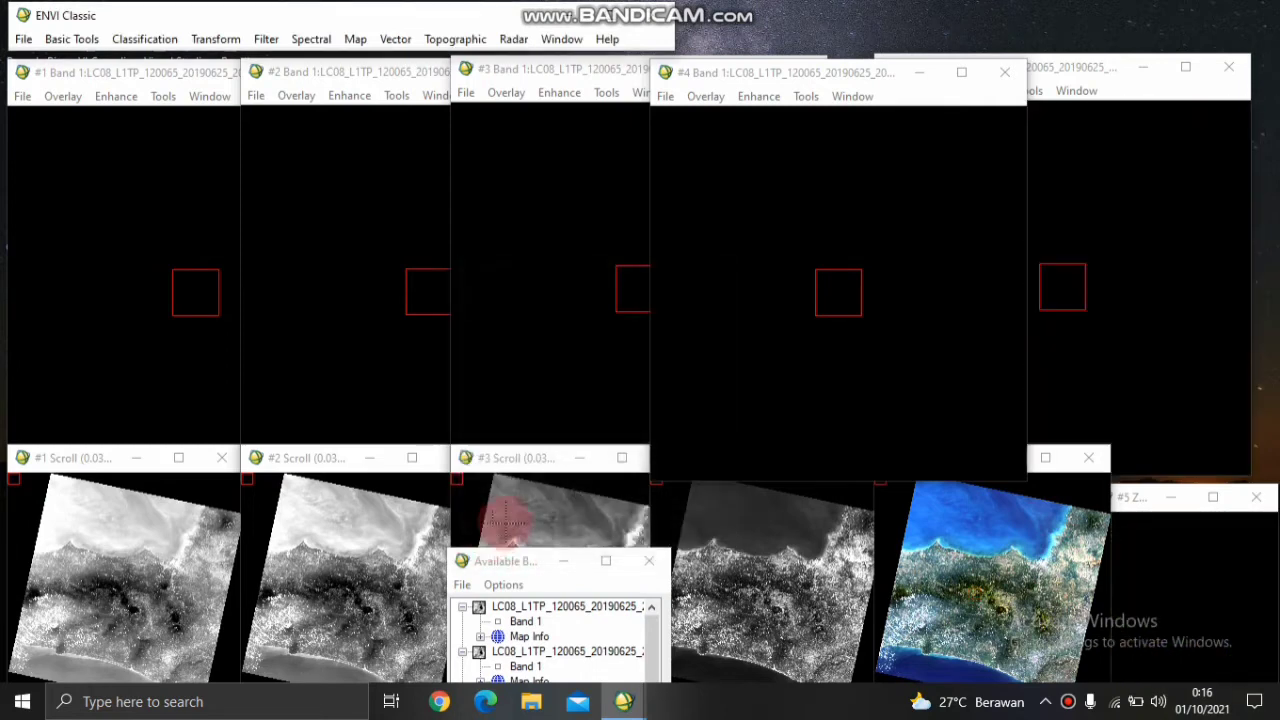
# - Move the linked view from the northern sea to several inland areas and compare the five displays
pyautogui.click(993, 525)
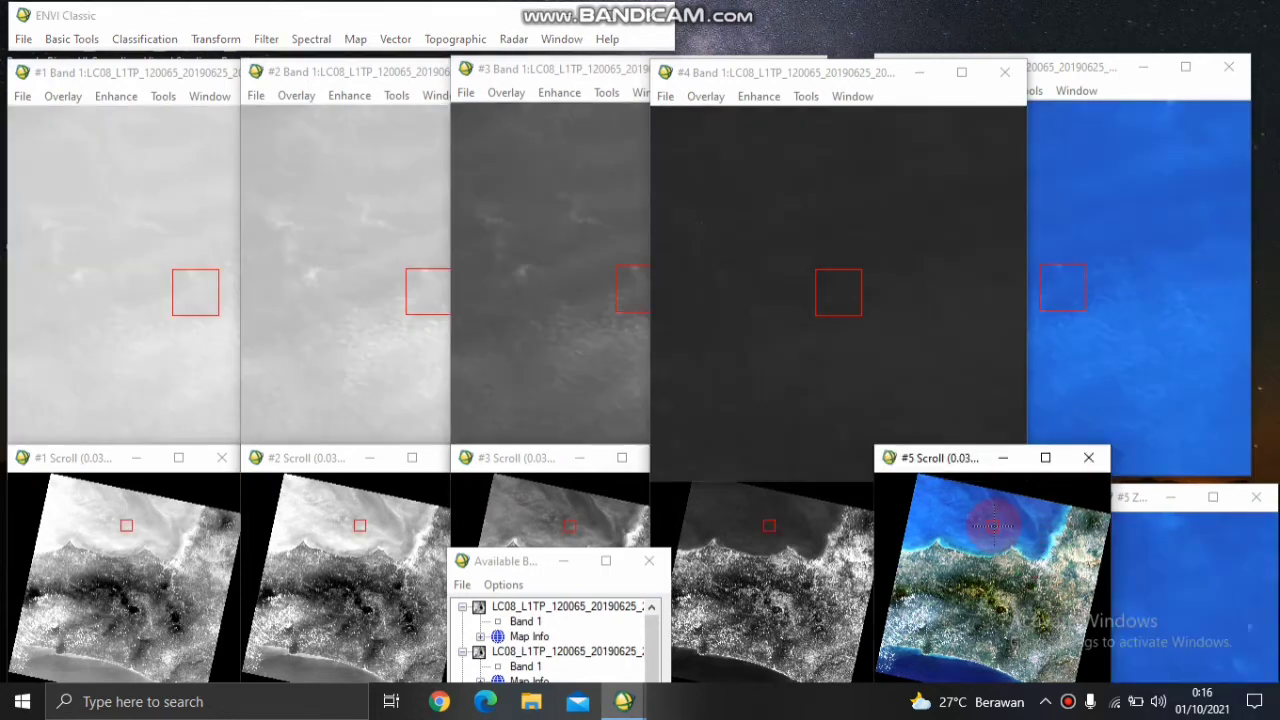
pyautogui.click(987, 583)
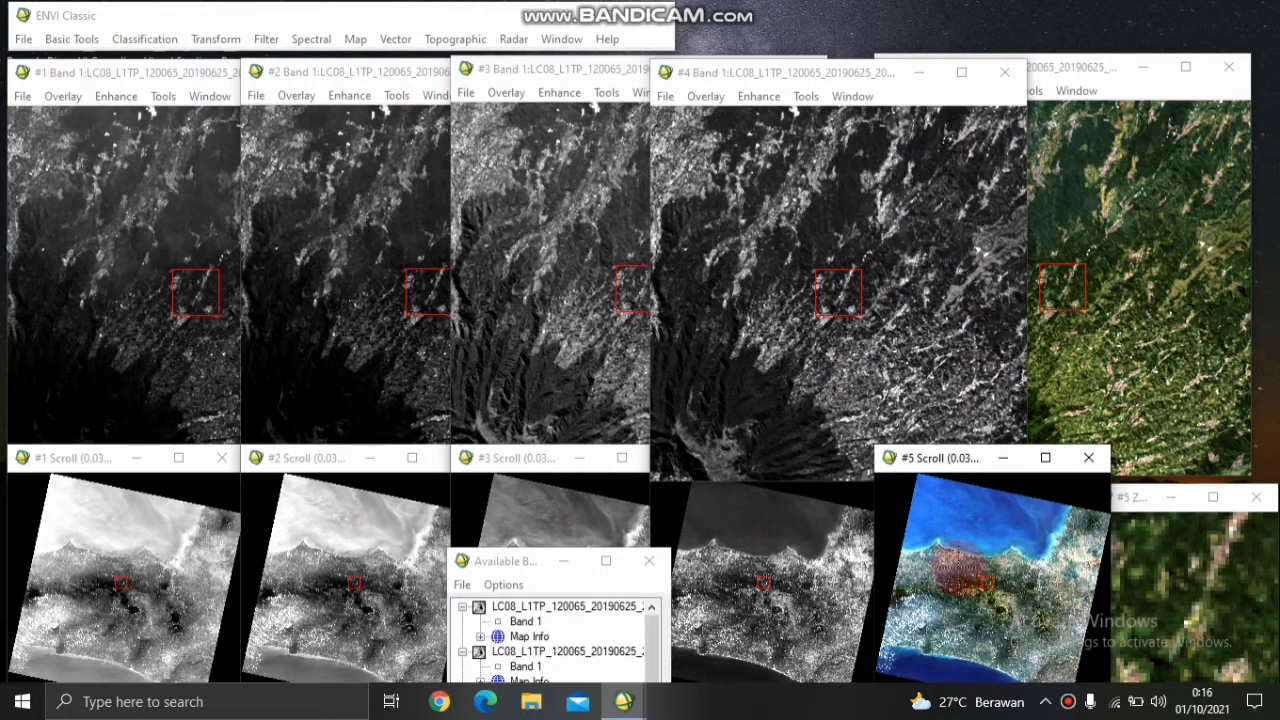
pyautogui.click(960, 568)
pyautogui.click(998, 578)
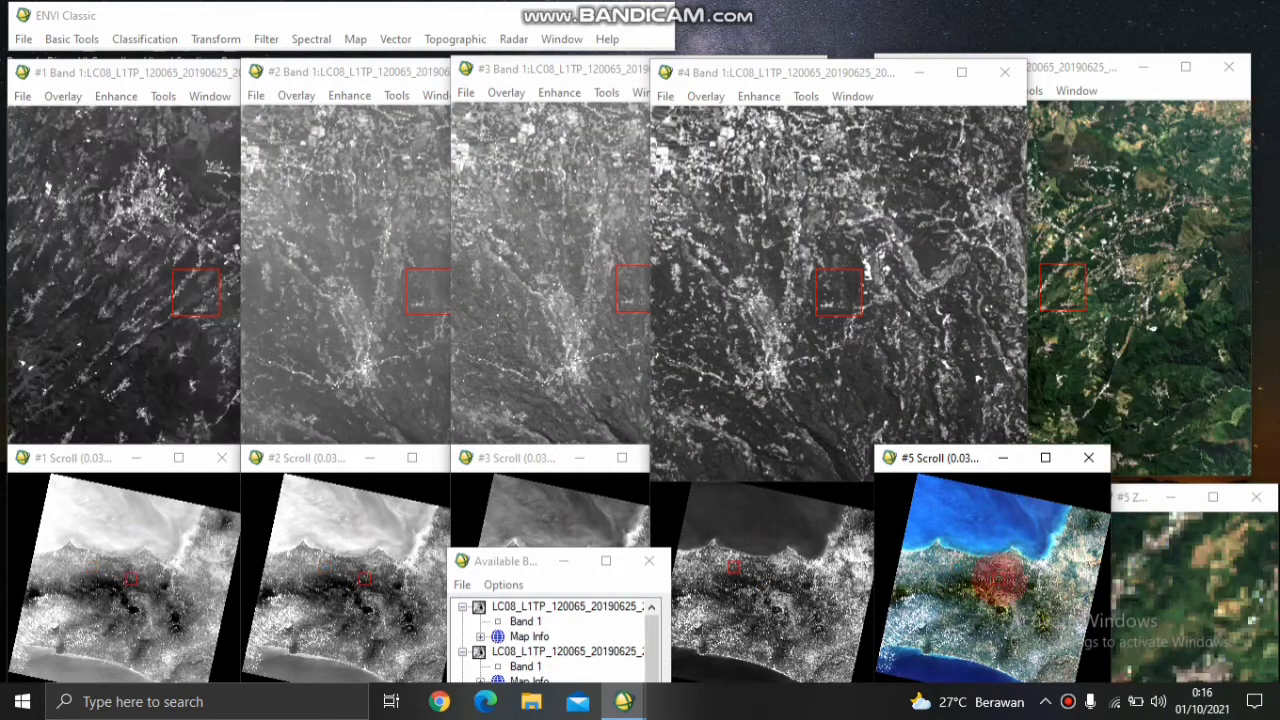
pyautogui.click(1100, 300)
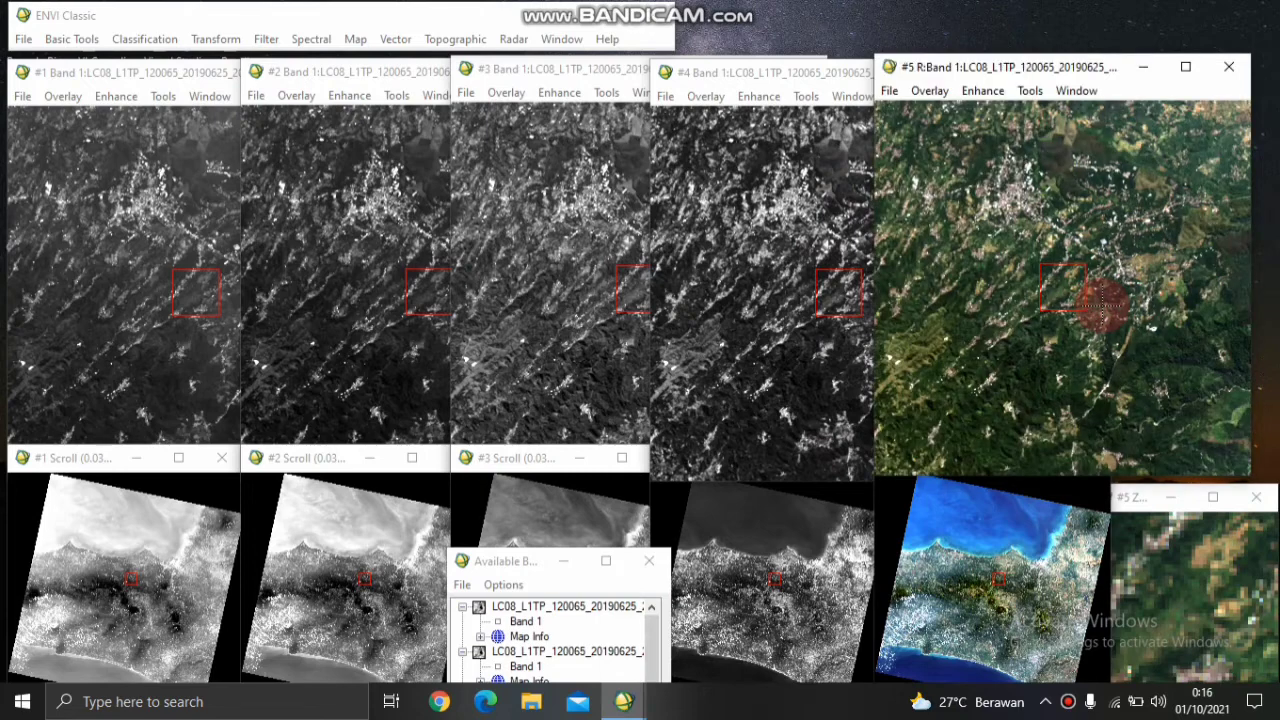
# - Open the Cursor Location/Value readout from display #5 and enlarge its window to fit the data of all five displays
pyautogui.rightClick(1060, 290)
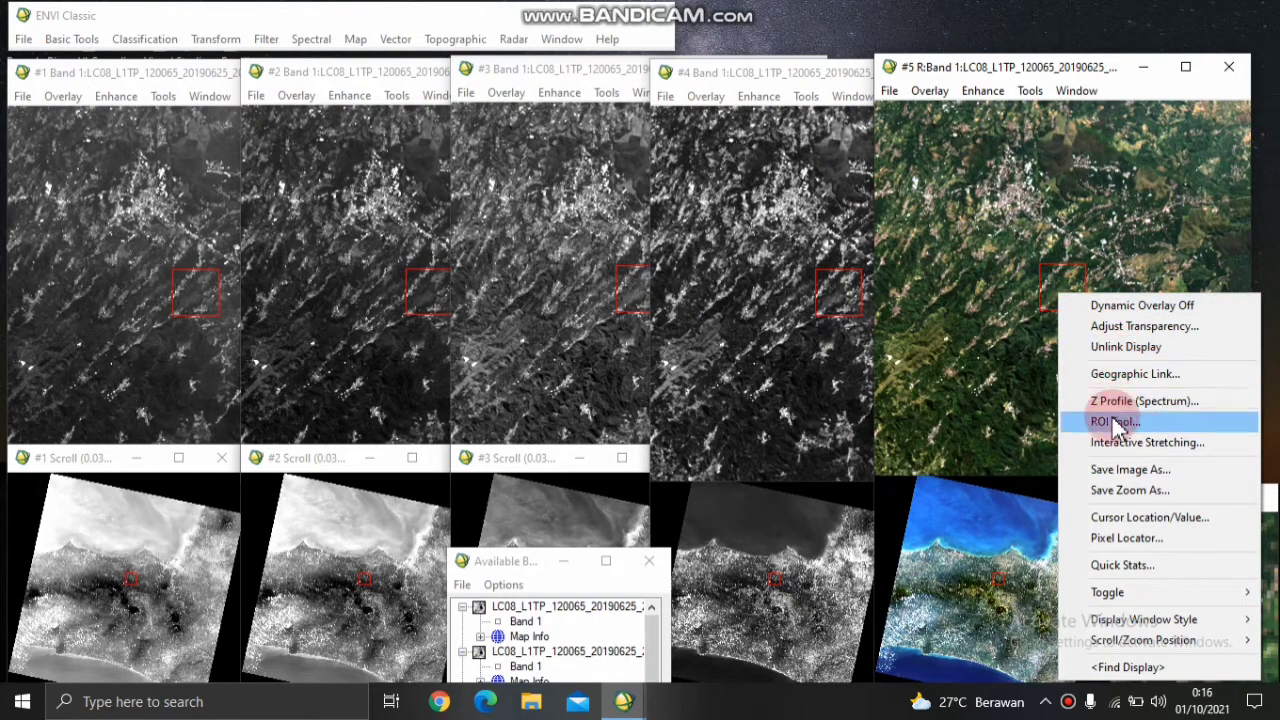
pyautogui.click(1115, 519)
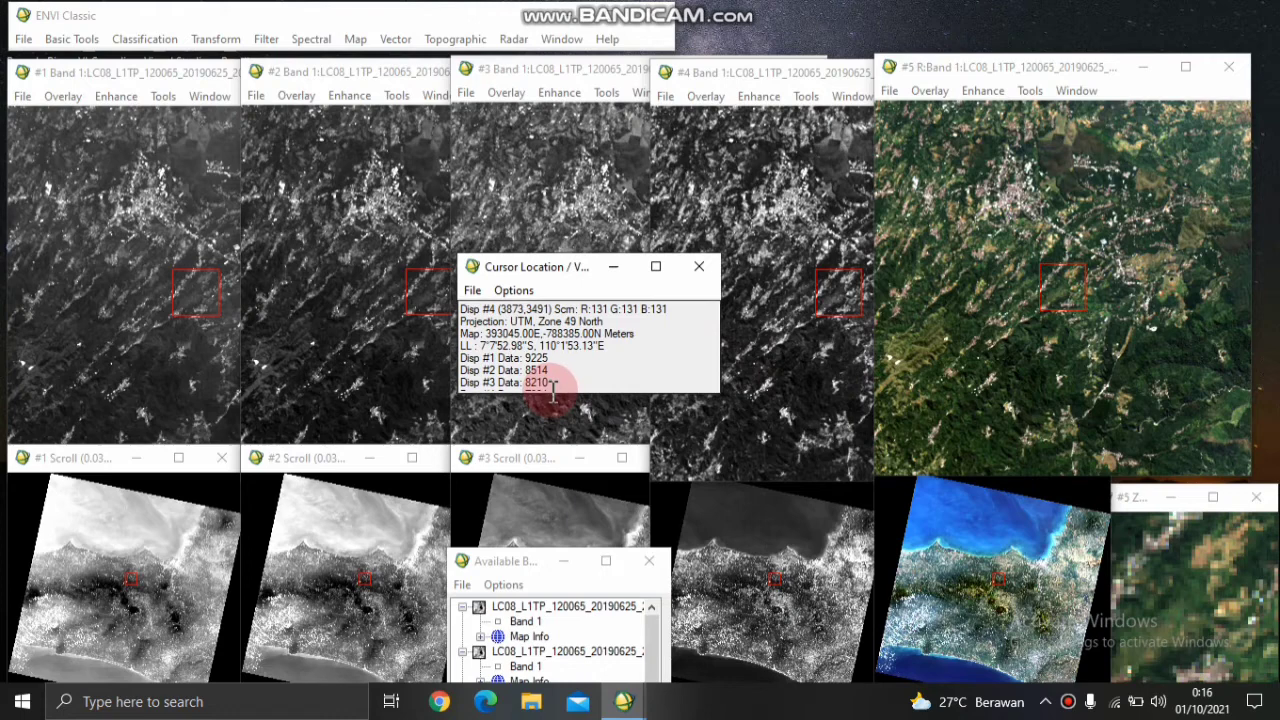
pyautogui.moveTo(546, 392); pyautogui.dragTo(549, 428)
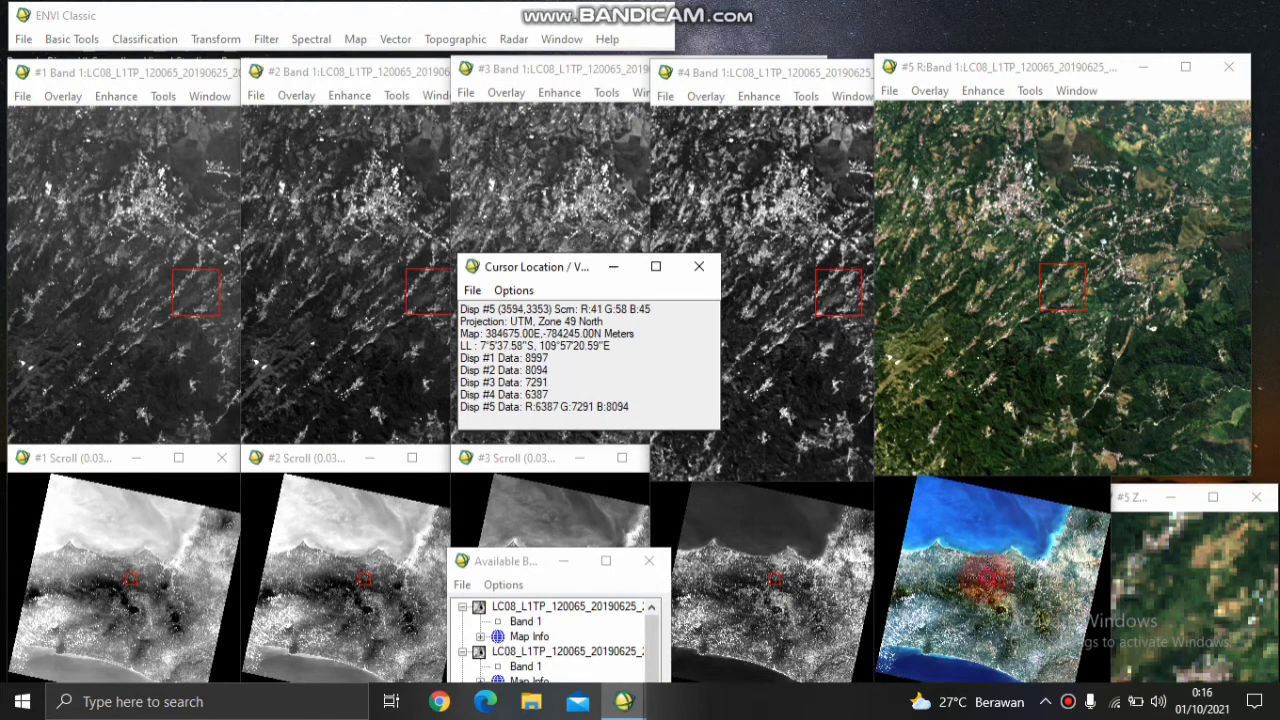
# - Examine the pixel values of the green vegetated mountain areas in the middle of the scene across the linked displays
pyautogui.click(980, 575)
pyautogui.click(962, 588)
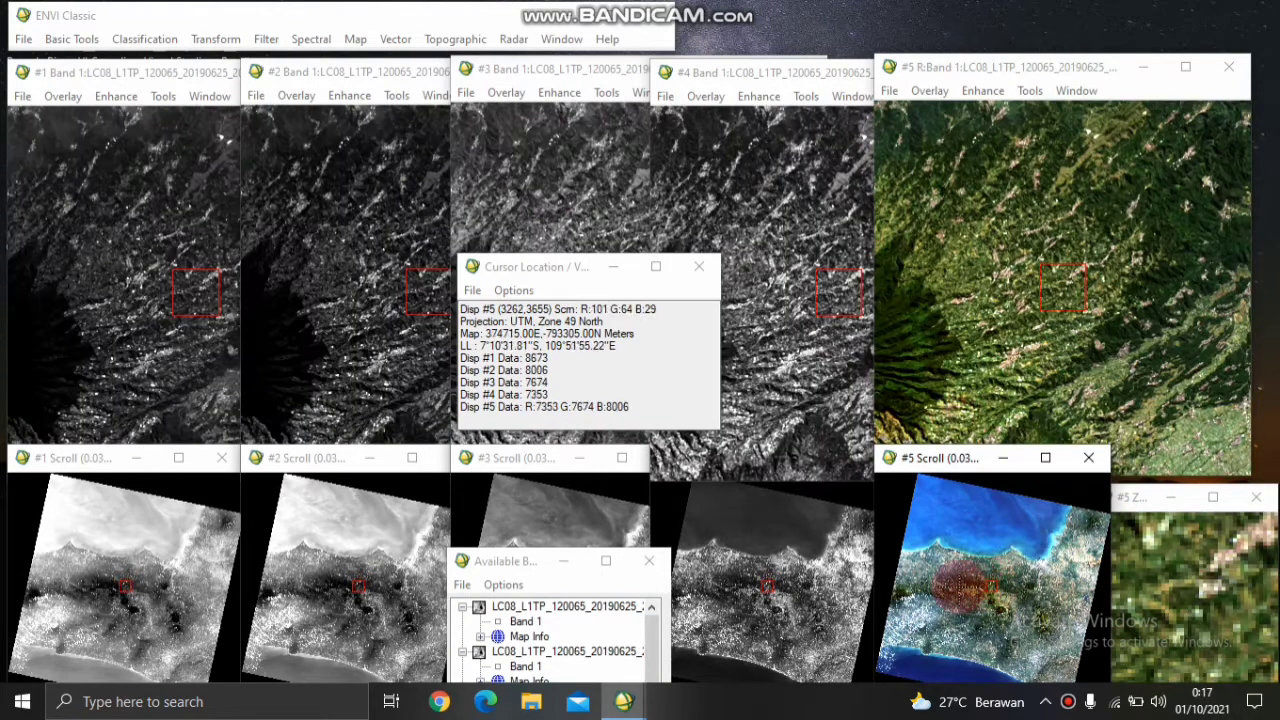
pyautogui.click(958, 588)
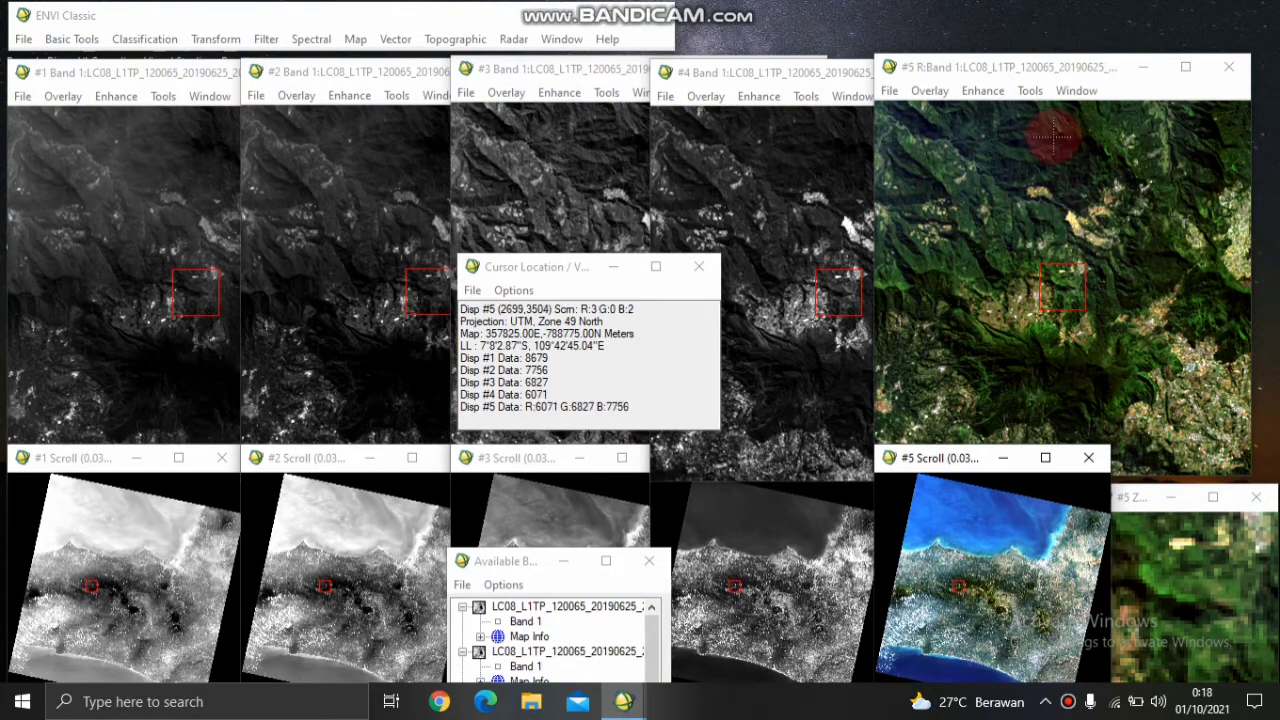
pyautogui.middleClick(1140, 235)
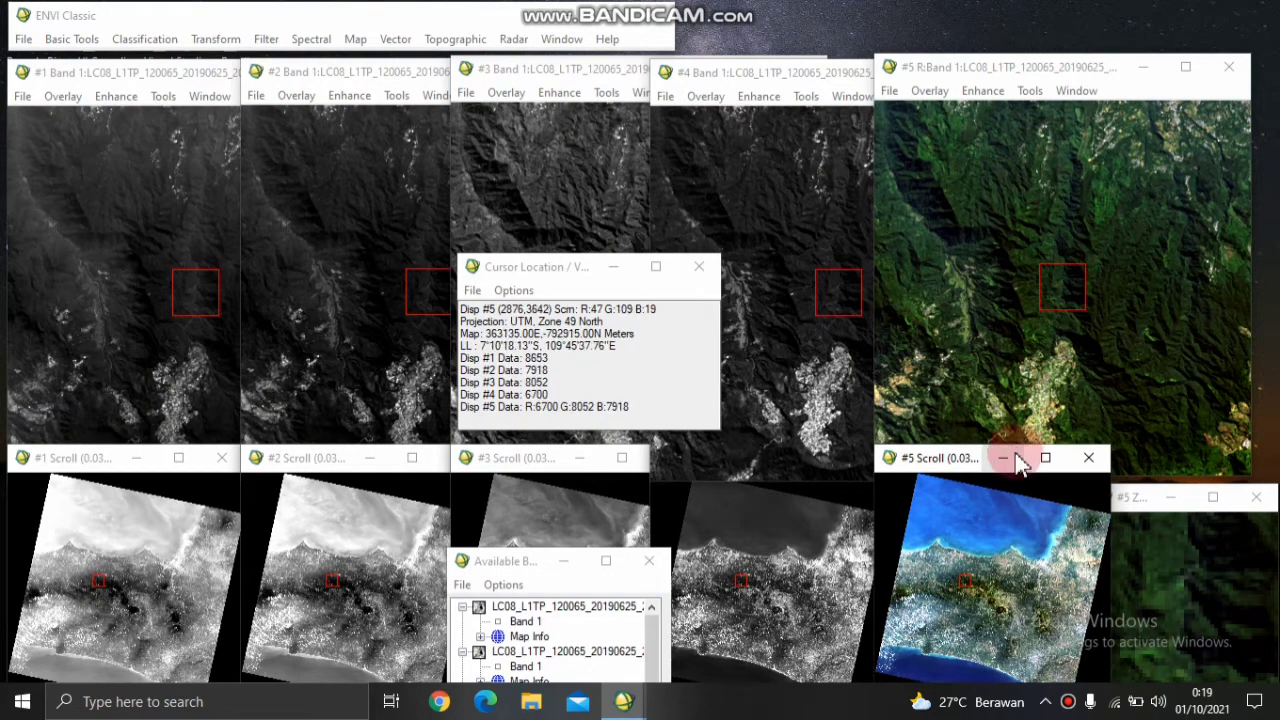
pyautogui.click(958, 588)
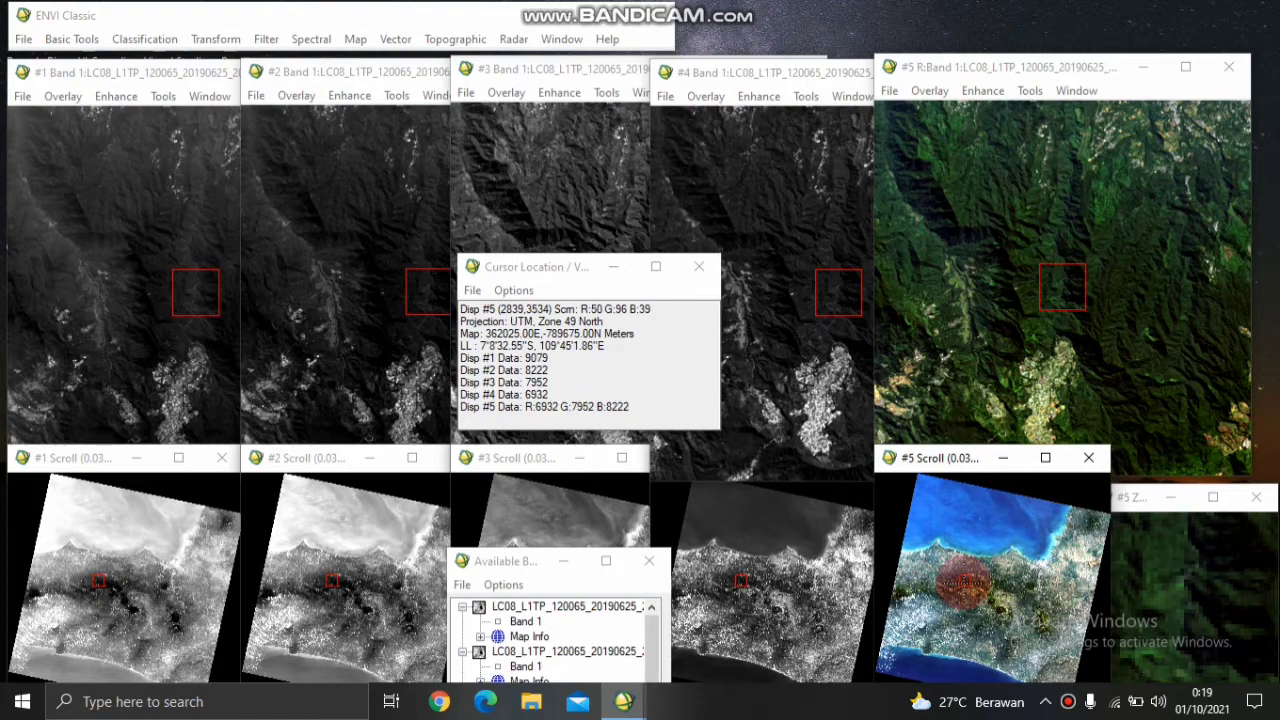
# - Examine the pixel values of the open land in the east and centre of the scene across the linked displays
pyautogui.moveTo(962, 584); pyautogui.dragTo(1066, 572)
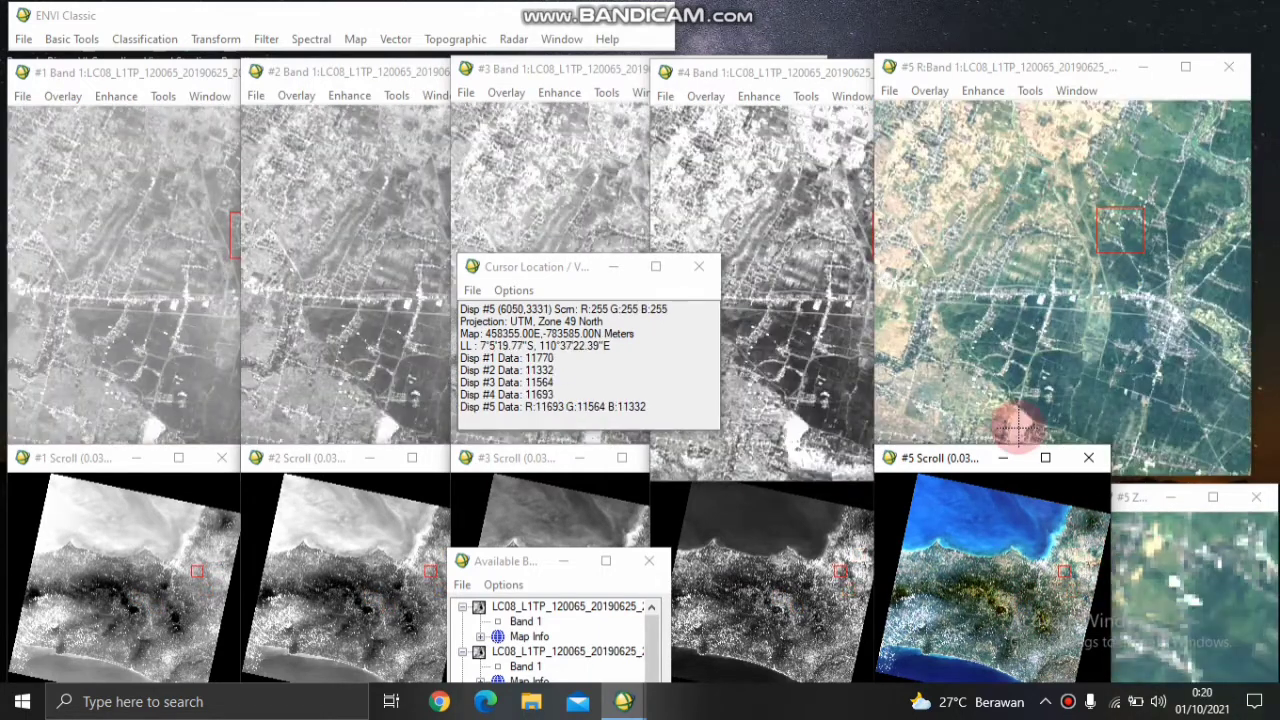
pyautogui.middleClick(1018, 428)
pyautogui.middleClick(1189, 229)
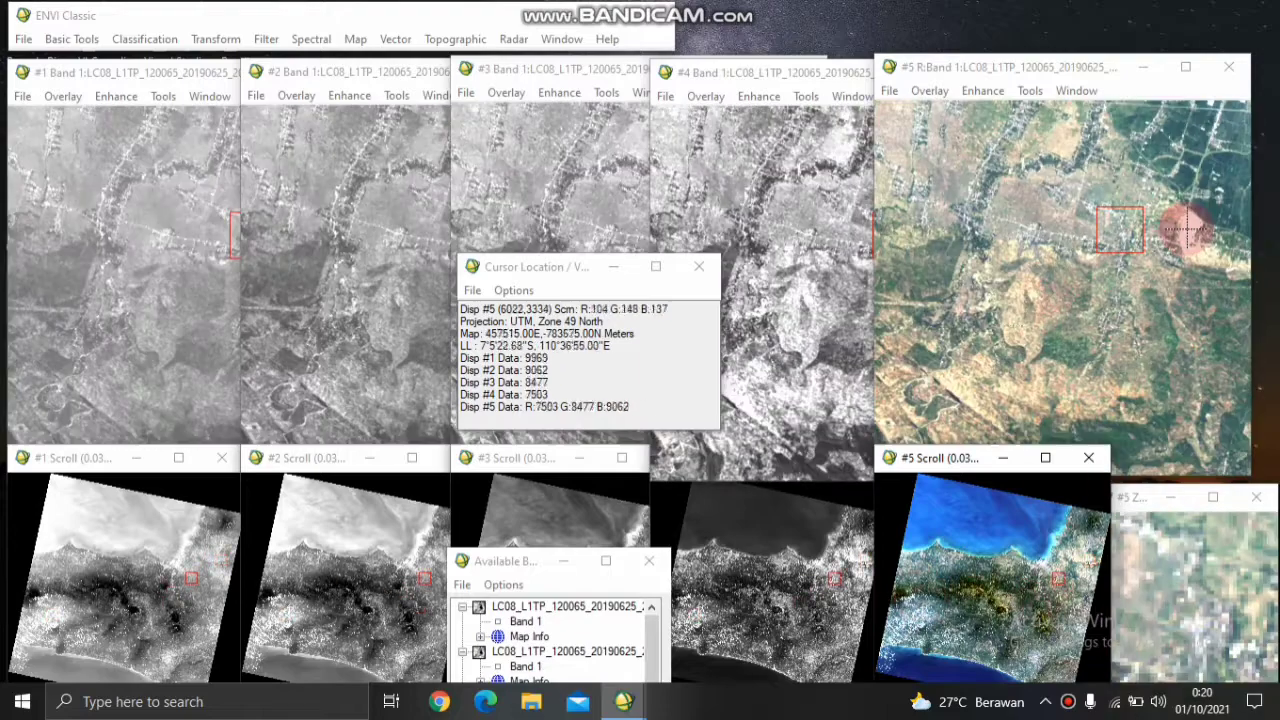
pyautogui.middleClick(988, 578)
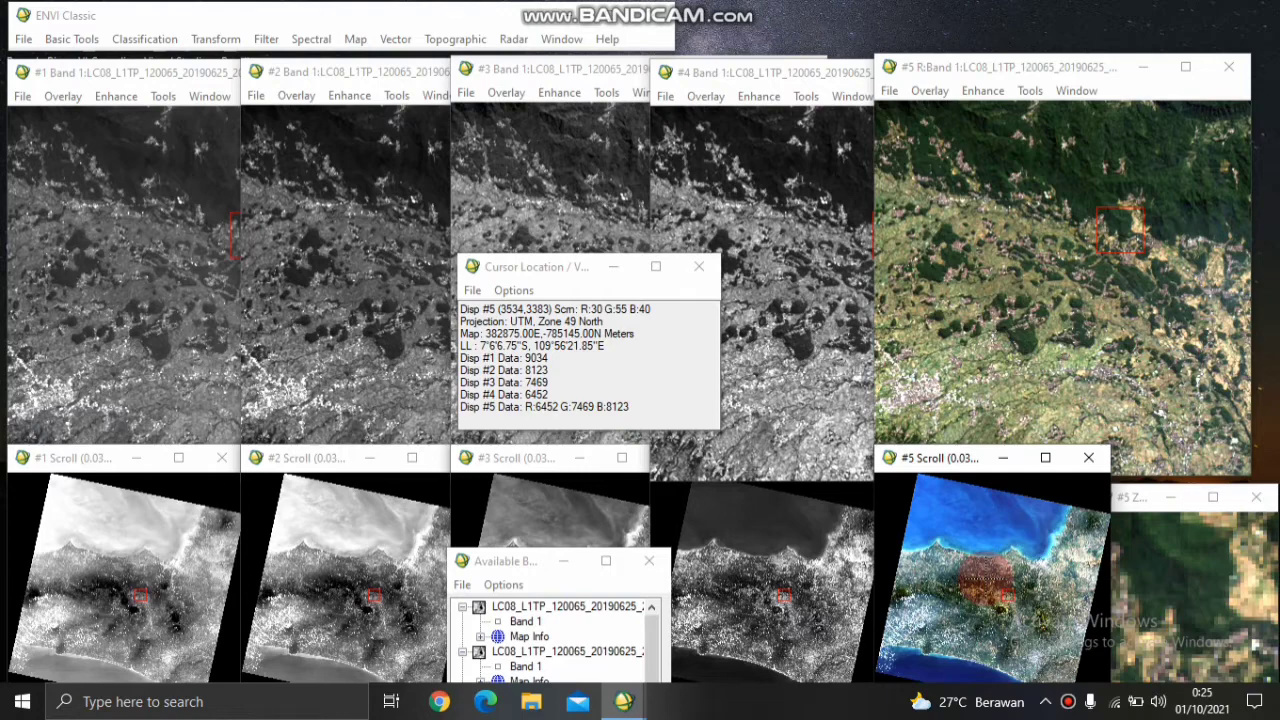
# - Examine the pixel values of the deep water off the southern coast at several spots across the linked displays
pyautogui.click(958, 677)
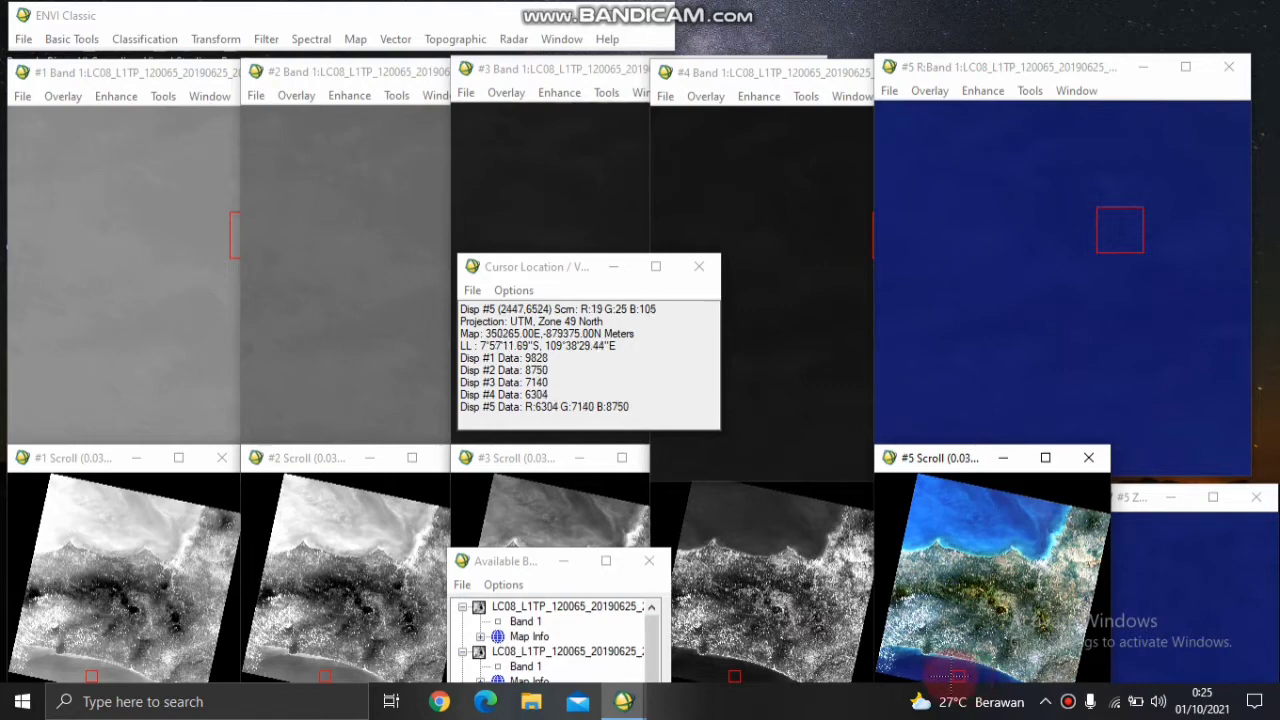
pyautogui.click(898, 662)
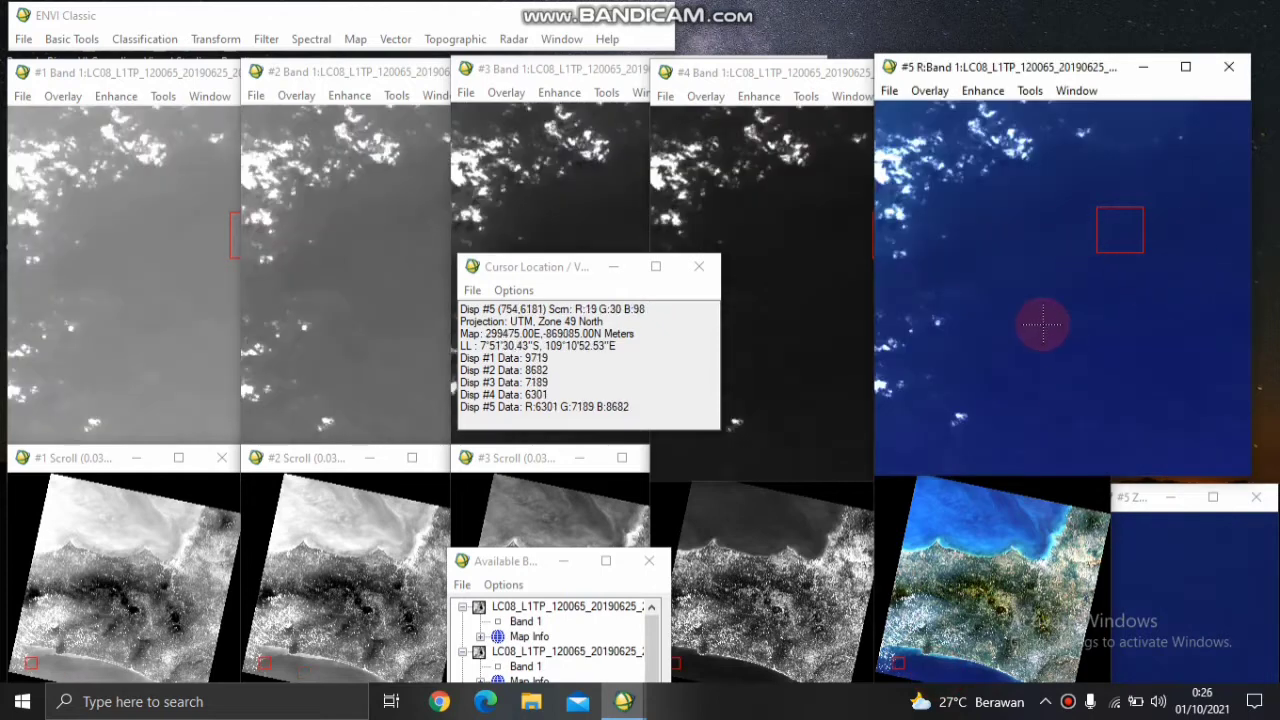
pyautogui.click(980, 666)
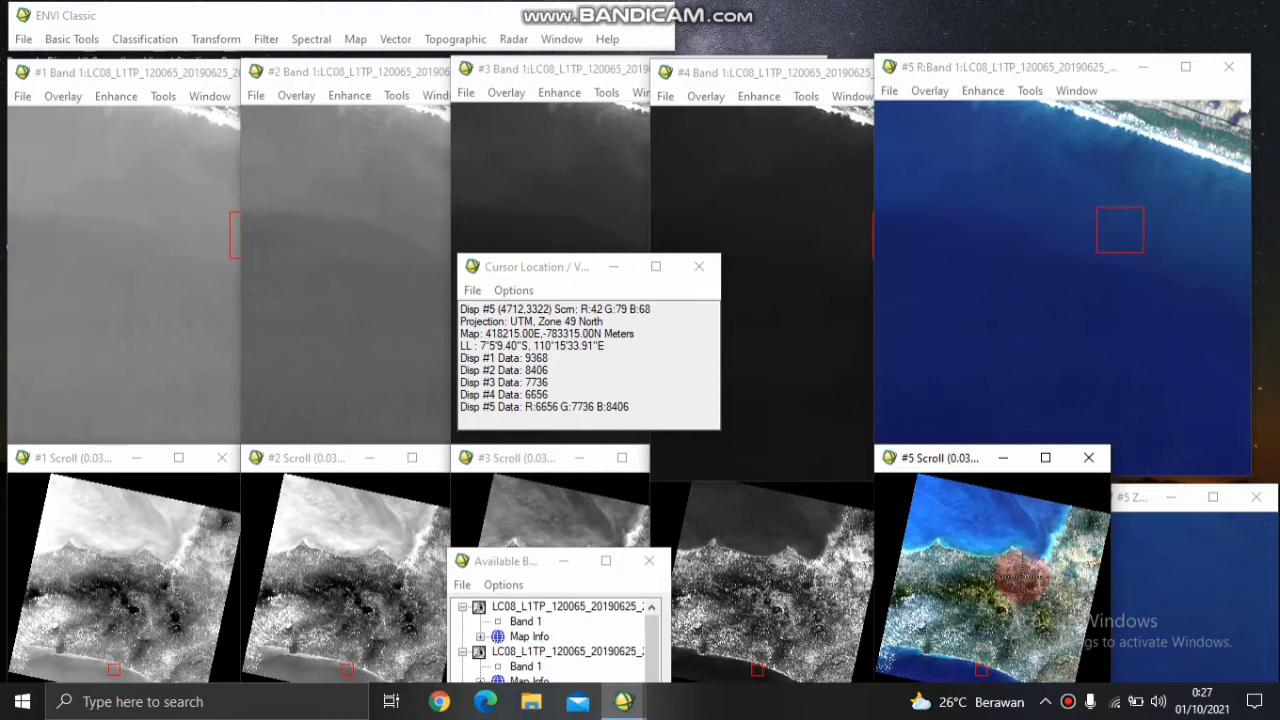
# - Examine the pixel values of the northern sea and its shallow coastal water at many spots across the linked displays
pyautogui.click(980, 545)
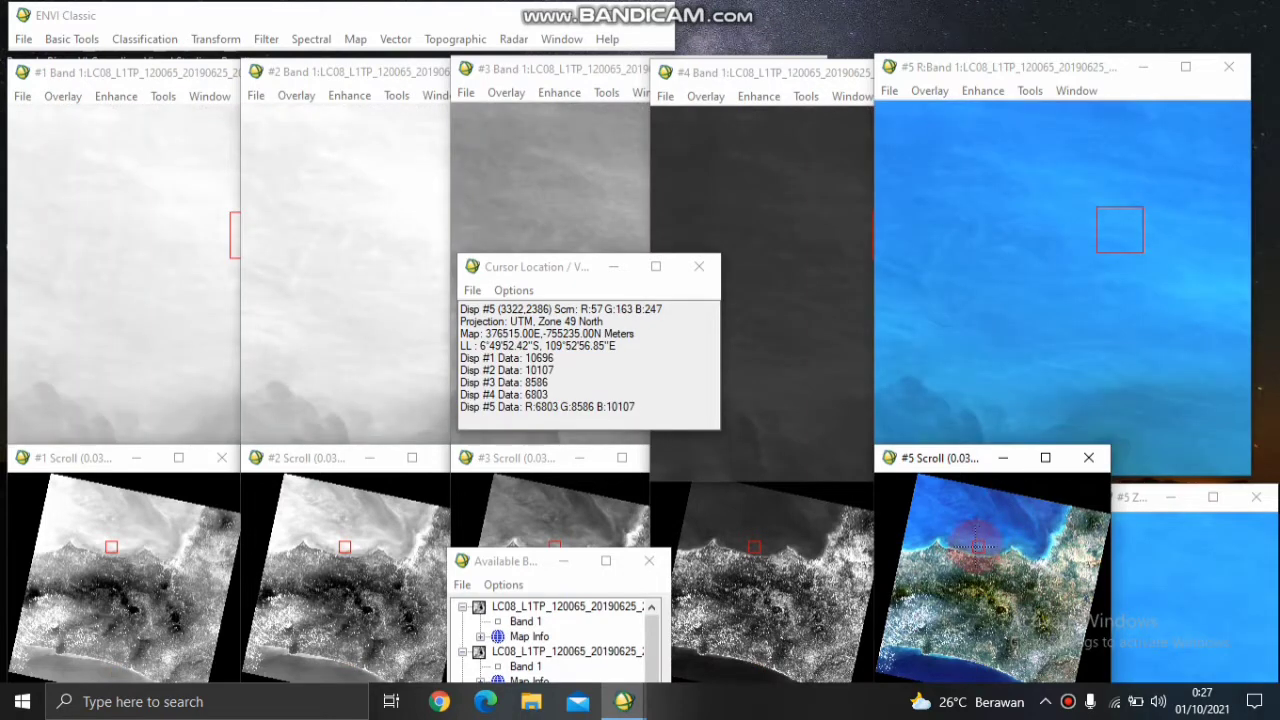
pyautogui.click(940, 530)
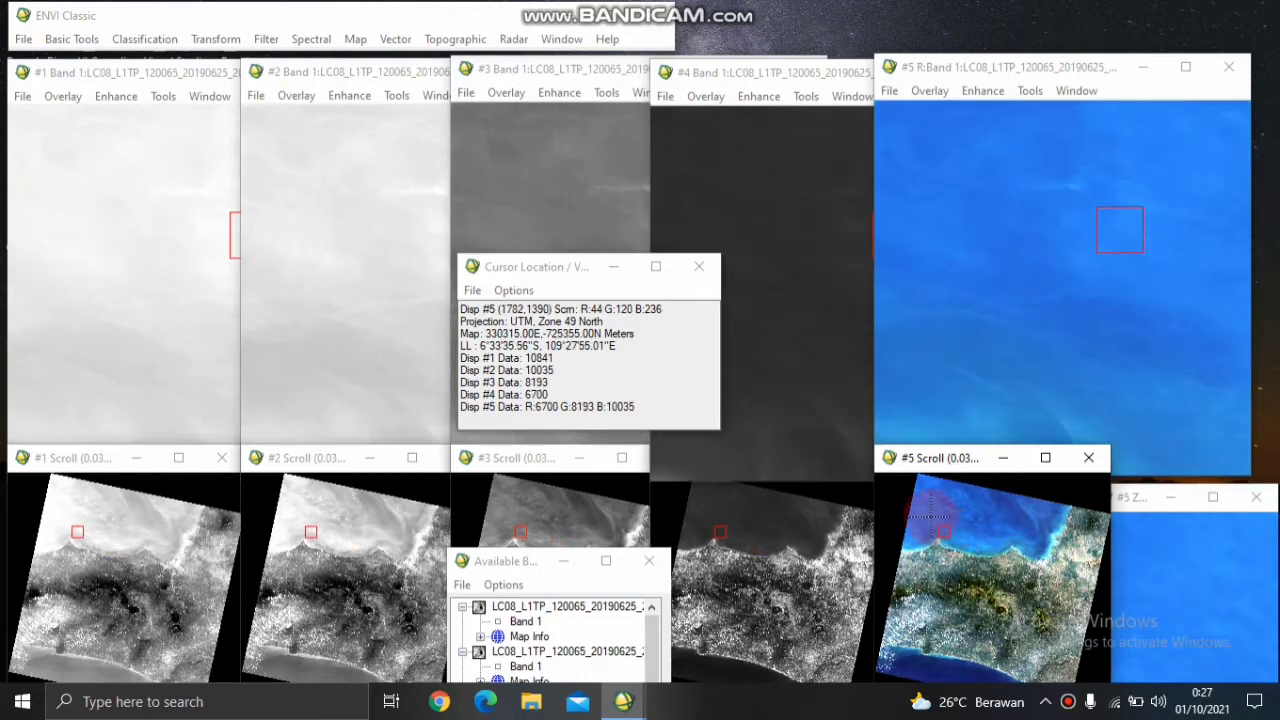
pyautogui.click(932, 516)
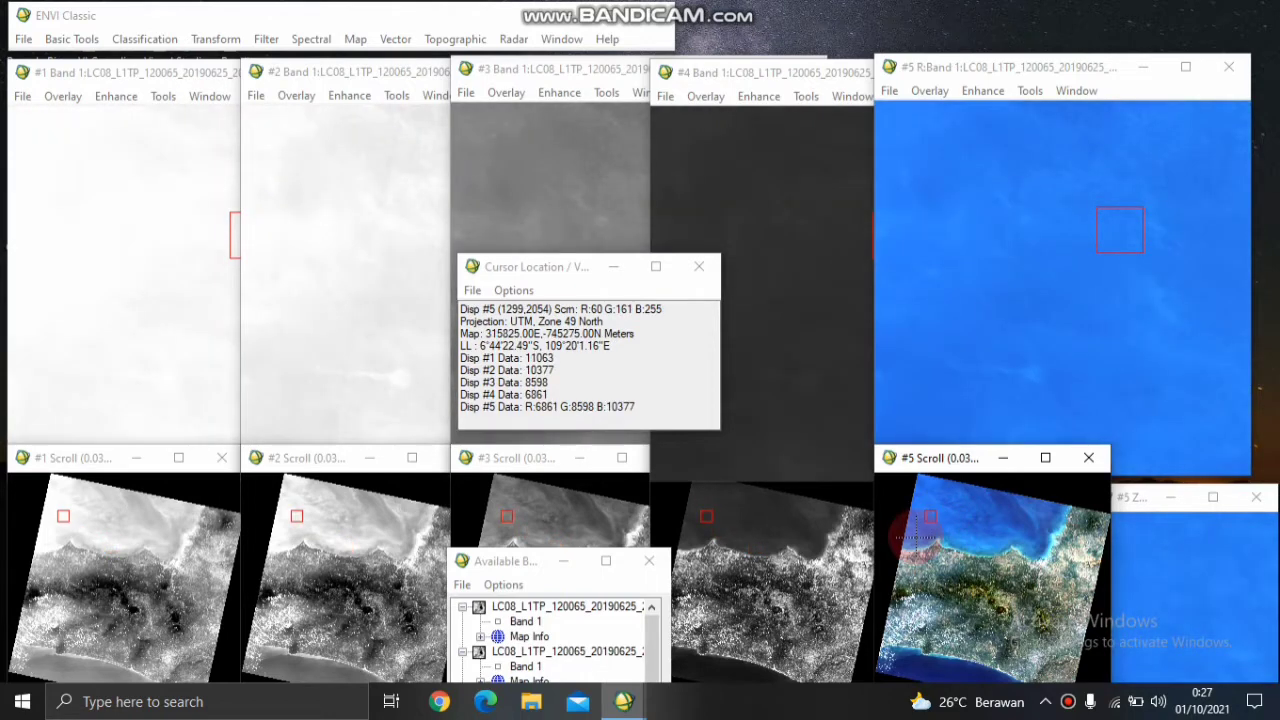
pyautogui.click(916, 532)
pyautogui.click(929, 517)
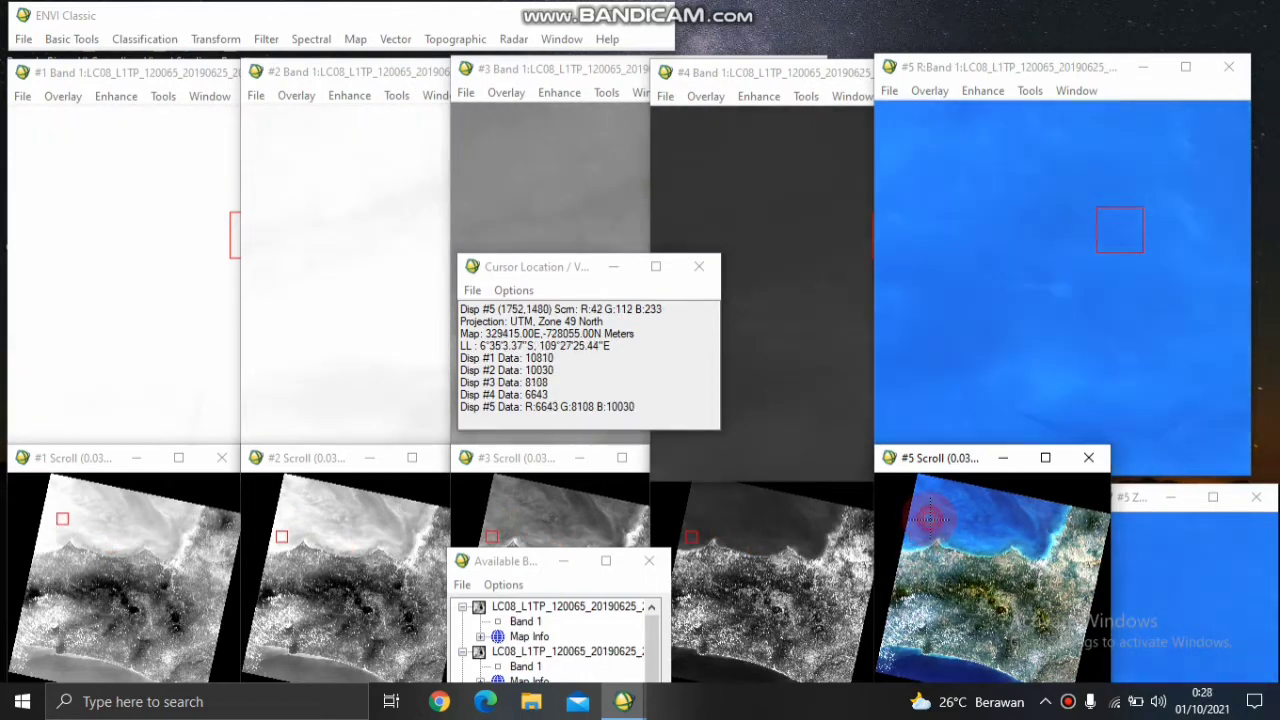
pyautogui.click(948, 530)
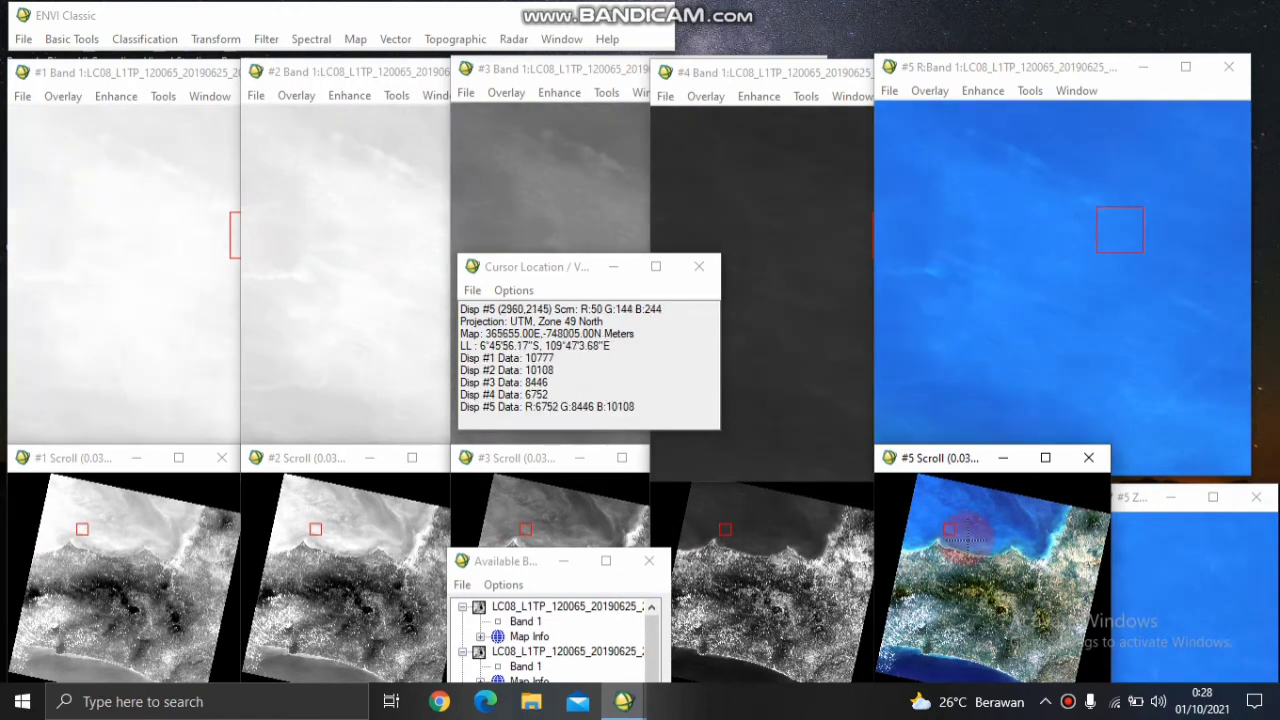
pyautogui.click(966, 539)
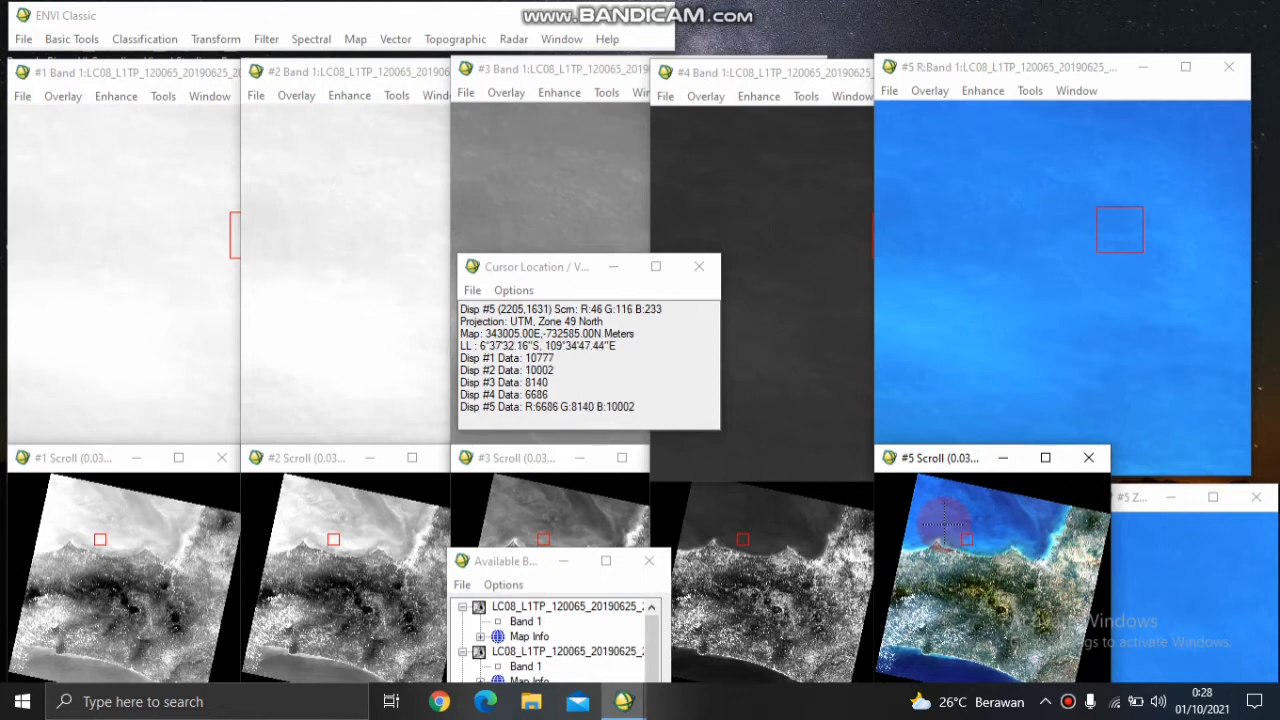
pyautogui.click(944, 522)
pyautogui.click(923, 514)
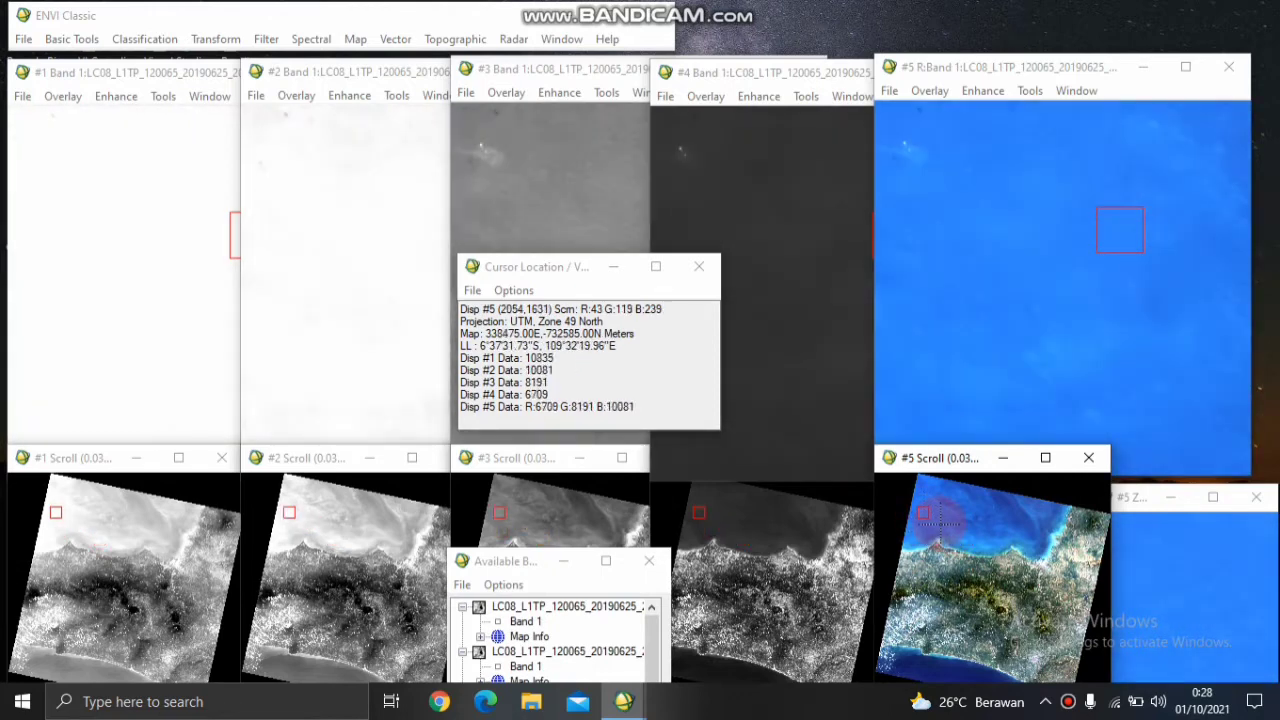
pyautogui.click(940, 523)
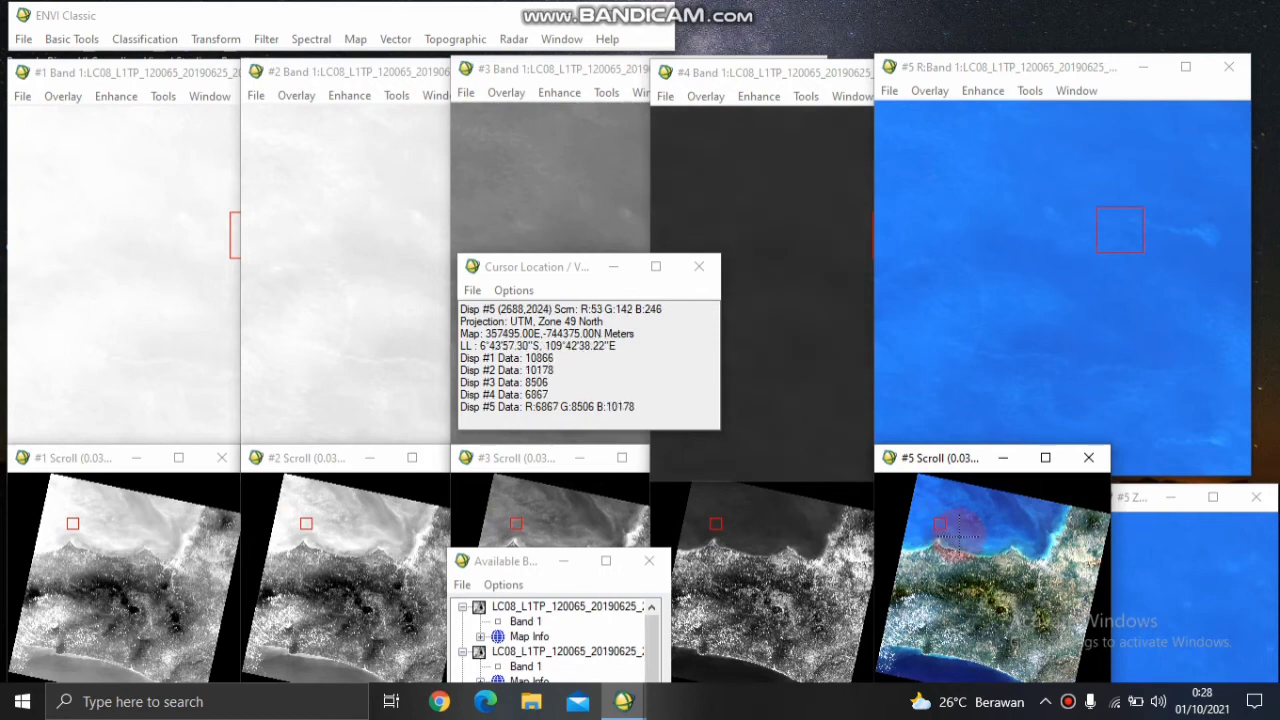
pyautogui.click(964, 533)
pyautogui.click(972, 542)
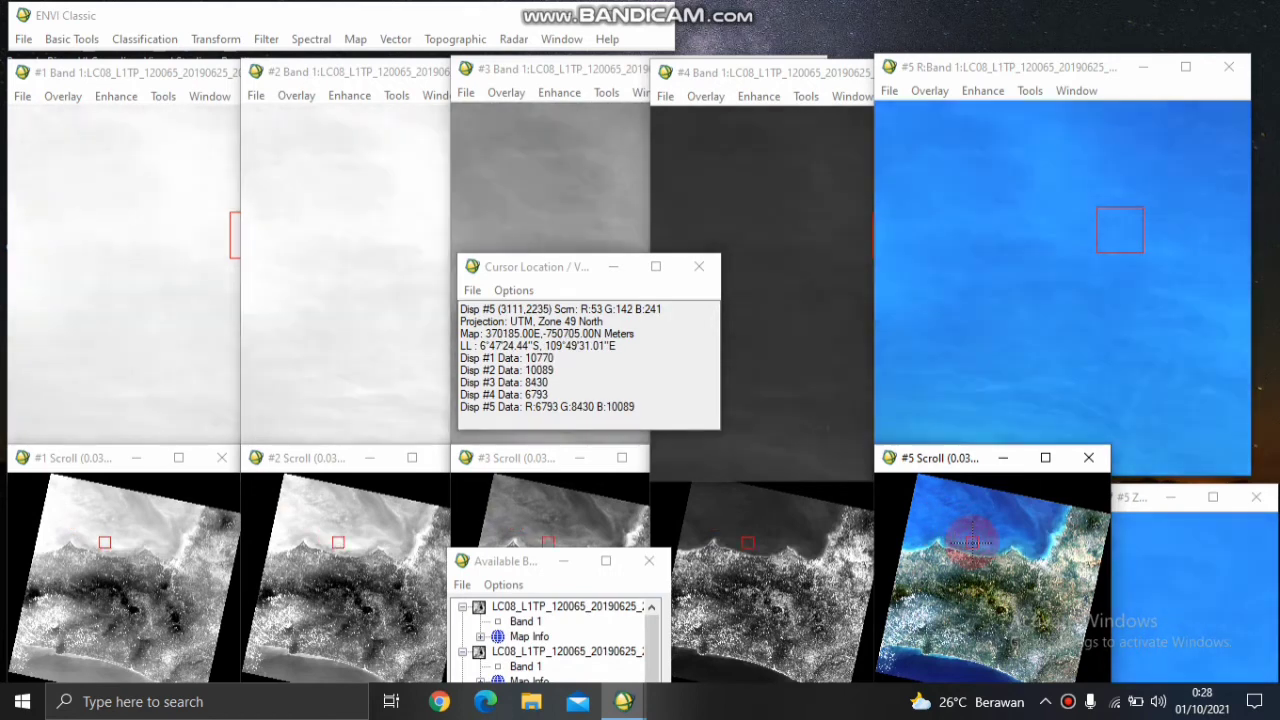
pyautogui.click(942, 542)
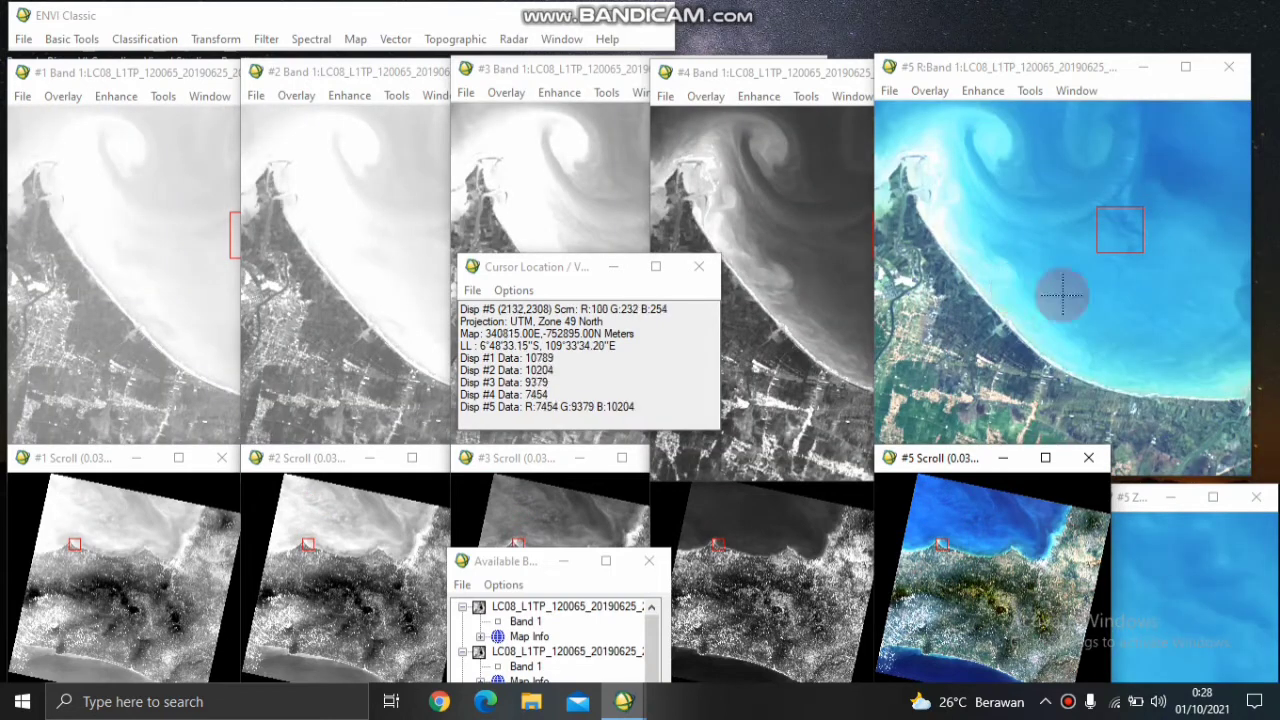
pyautogui.click(1050, 540)
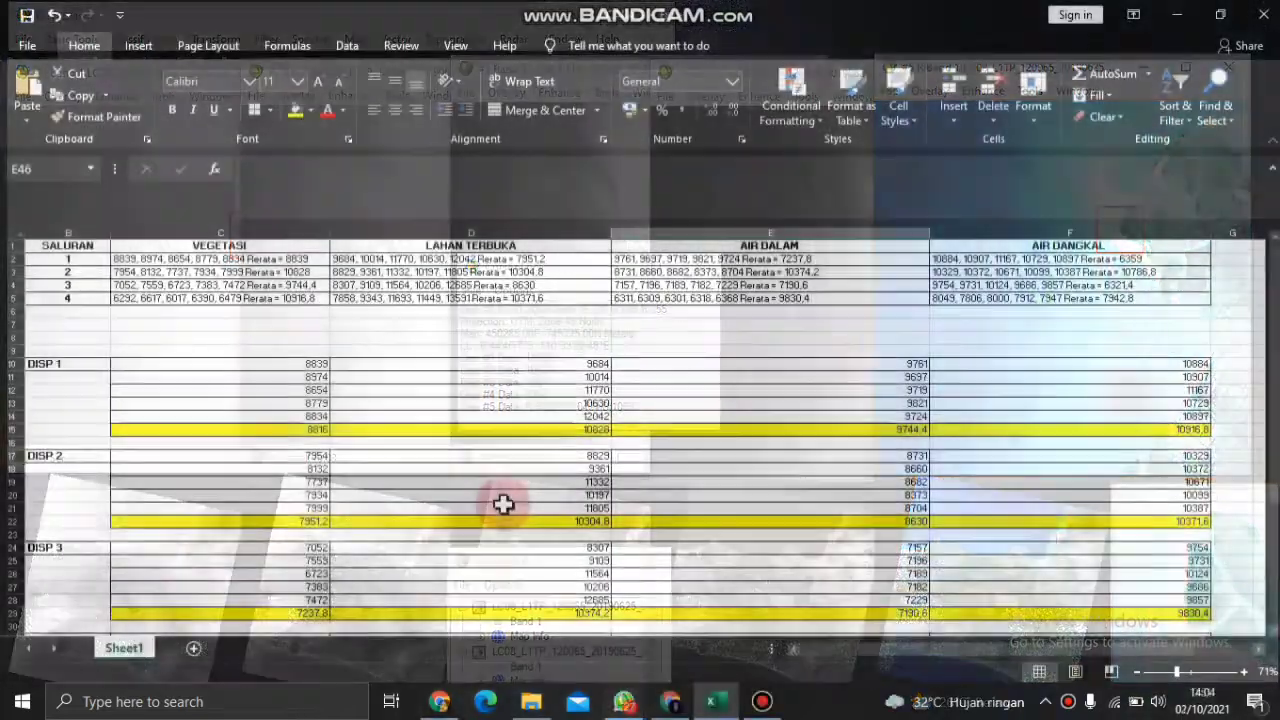
# - Examine the highlighted average rows under the DISP 1 to DISP 4 pixel samples for each object type in the Excel sheet
pyautogui.scroll(-2, 497, 497)
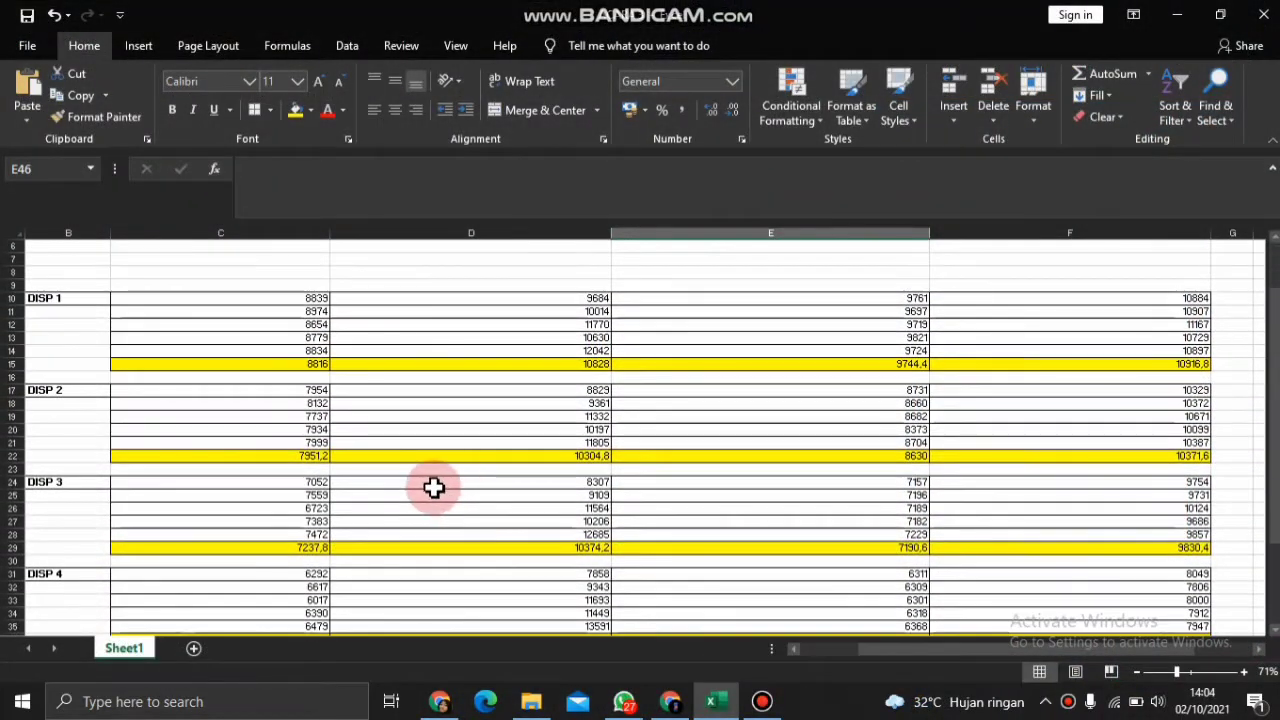
pyautogui.scroll(-1, 434, 486)
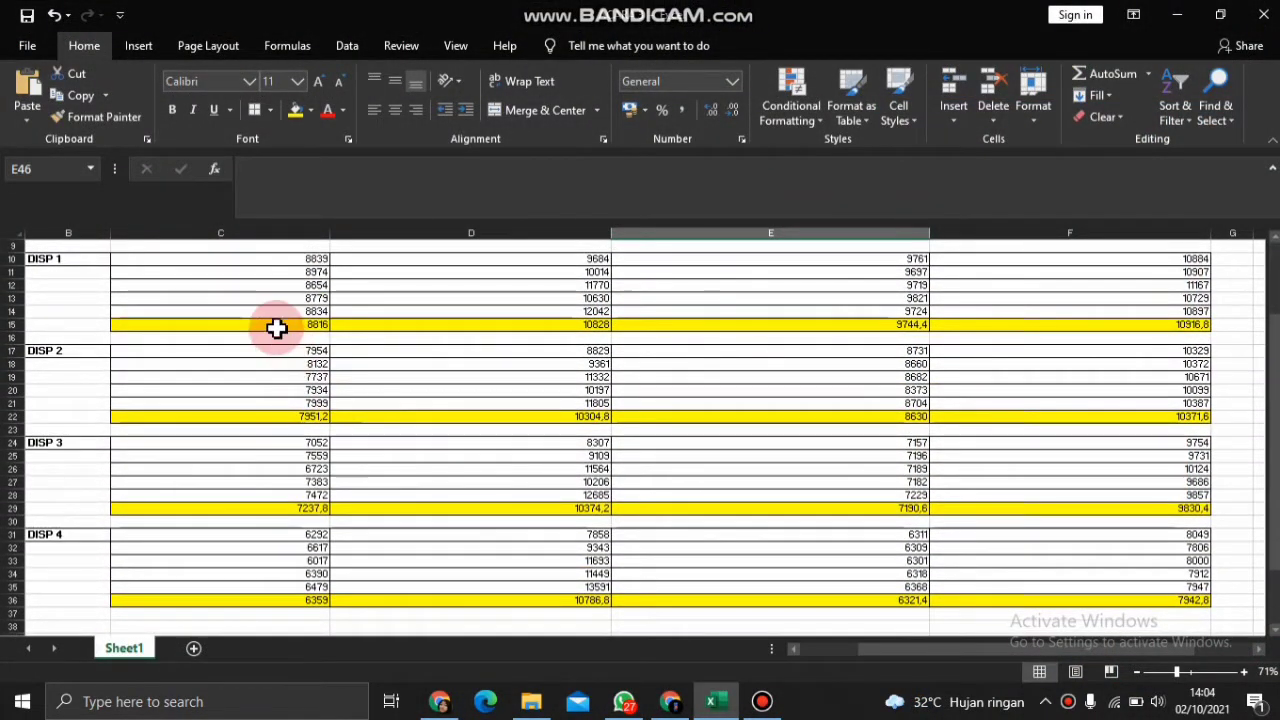
pyautogui.moveTo(274, 327); pyautogui.dragTo(980, 323)
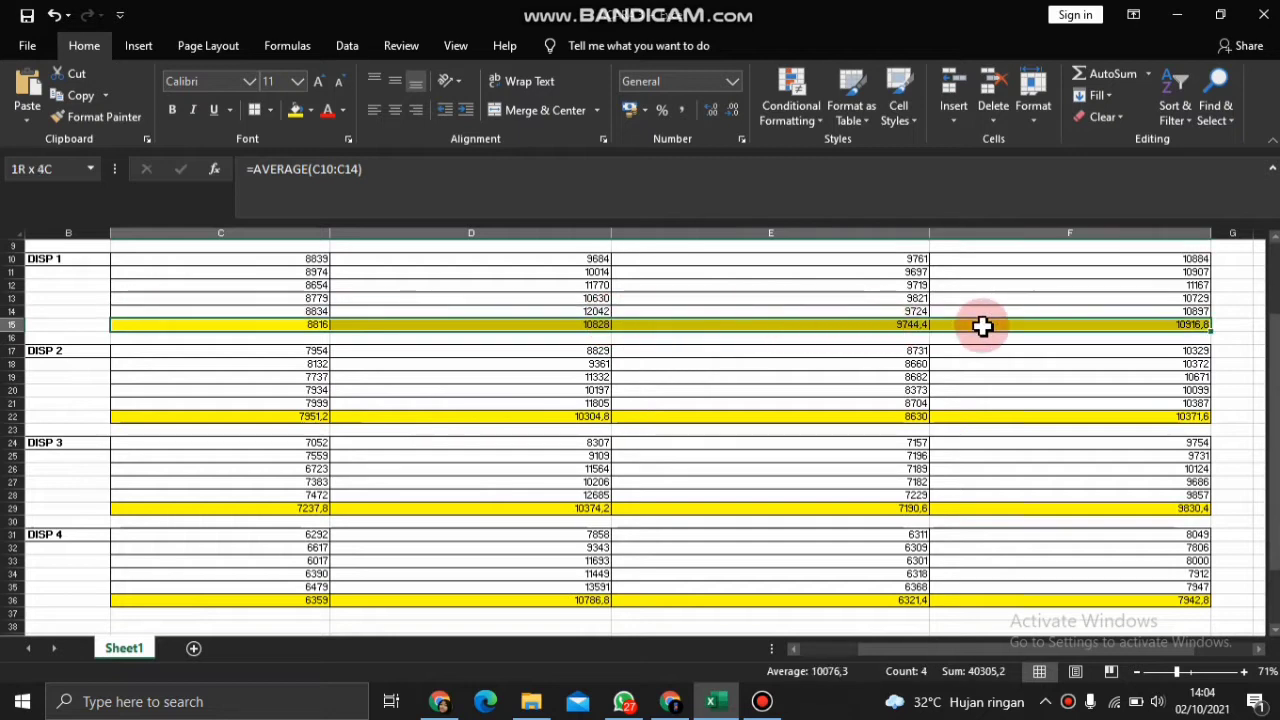
pyautogui.click(945, 416)
pyautogui.click(877, 415)
pyautogui.moveTo(877, 415); pyautogui.dragTo(511, 415)
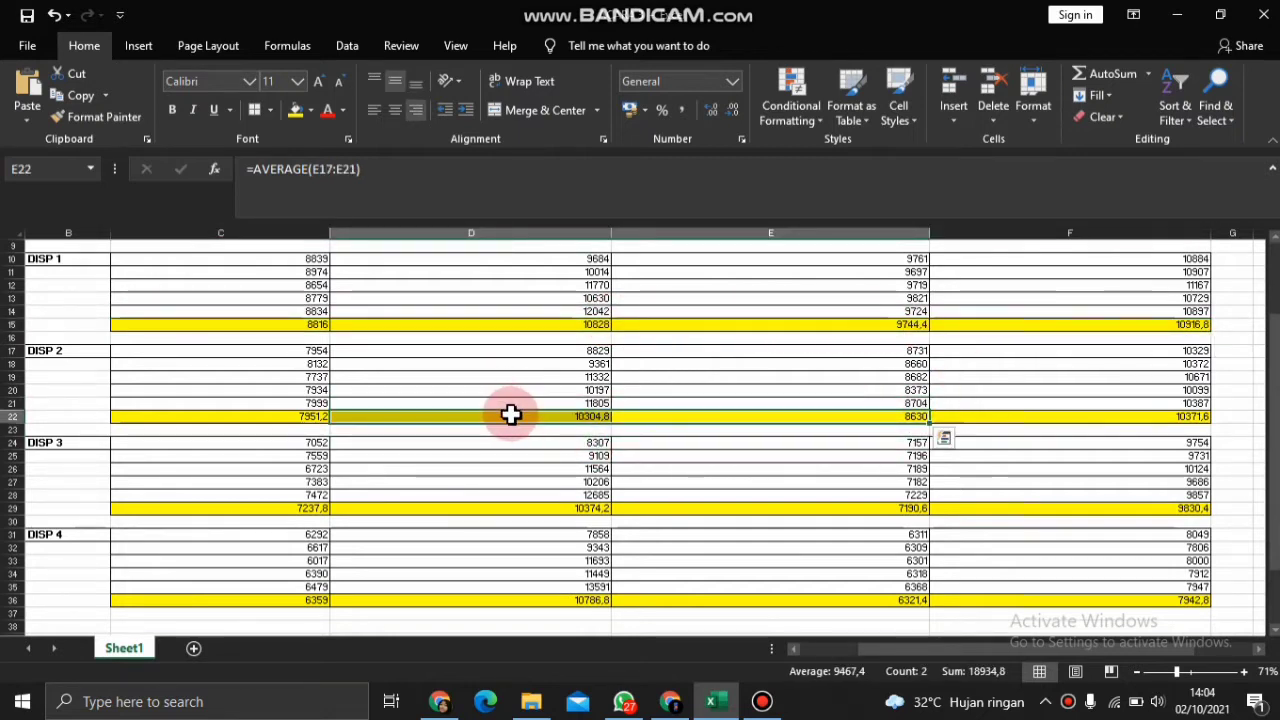
pyautogui.scroll(-1, 511, 415)
pyautogui.scroll(4, 511, 415)
pyautogui.scroll(-4, 511, 415)
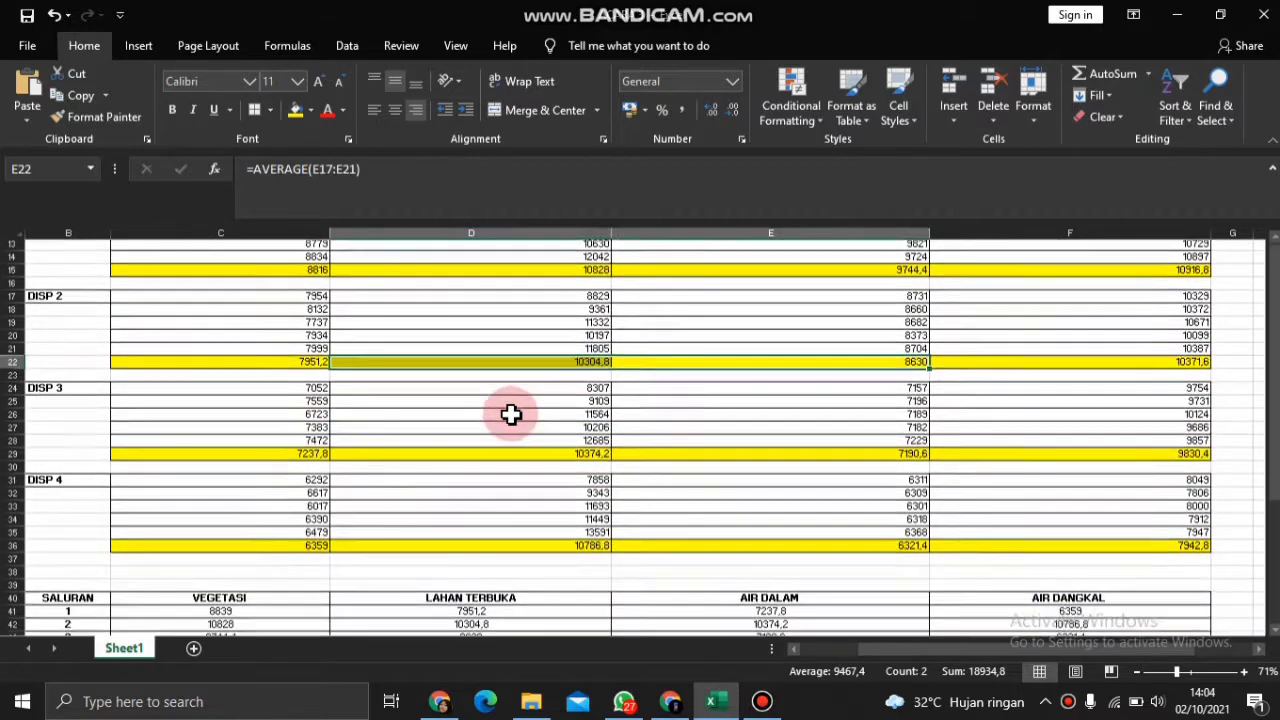
# - Insert a Line with Markers chart from the summary table B40:F44, with the object types as series and channels 1–4 along the horizontal axis
pyautogui.scroll(-4, 511, 414)
pyautogui.moveTo(1123, 483); pyautogui.dragTo(86, 434)
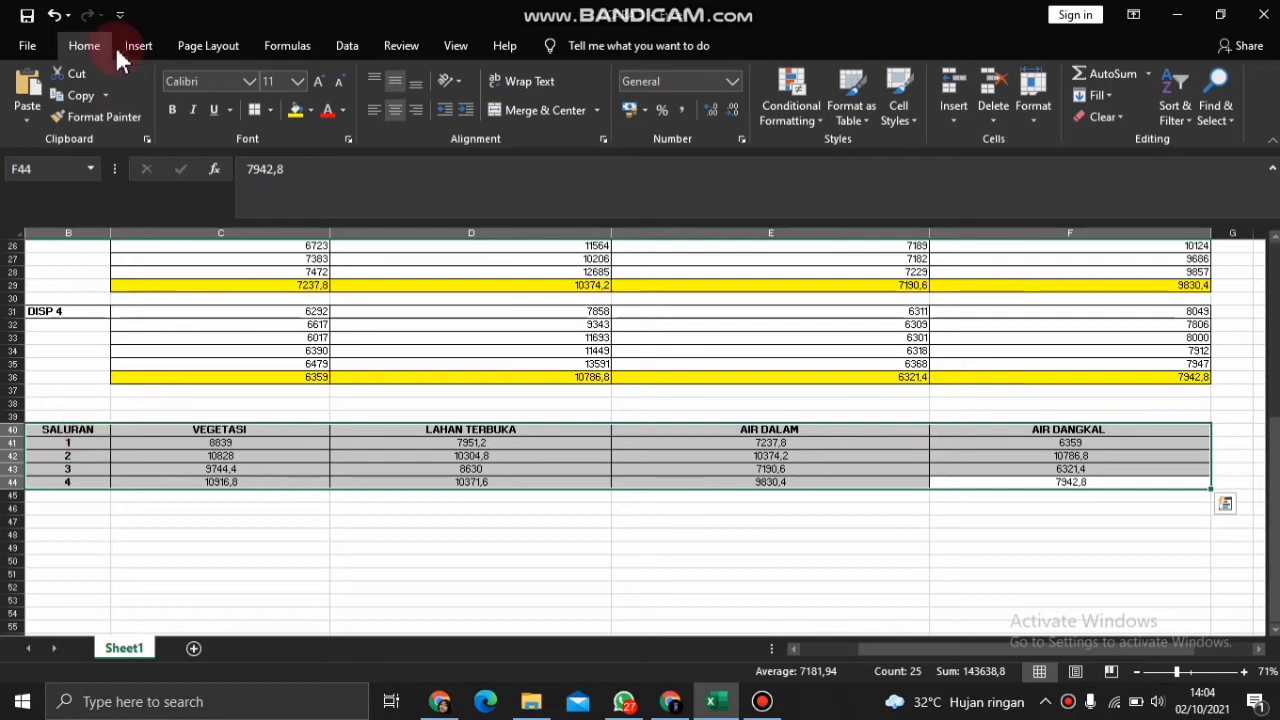
pyautogui.click(147, 55)
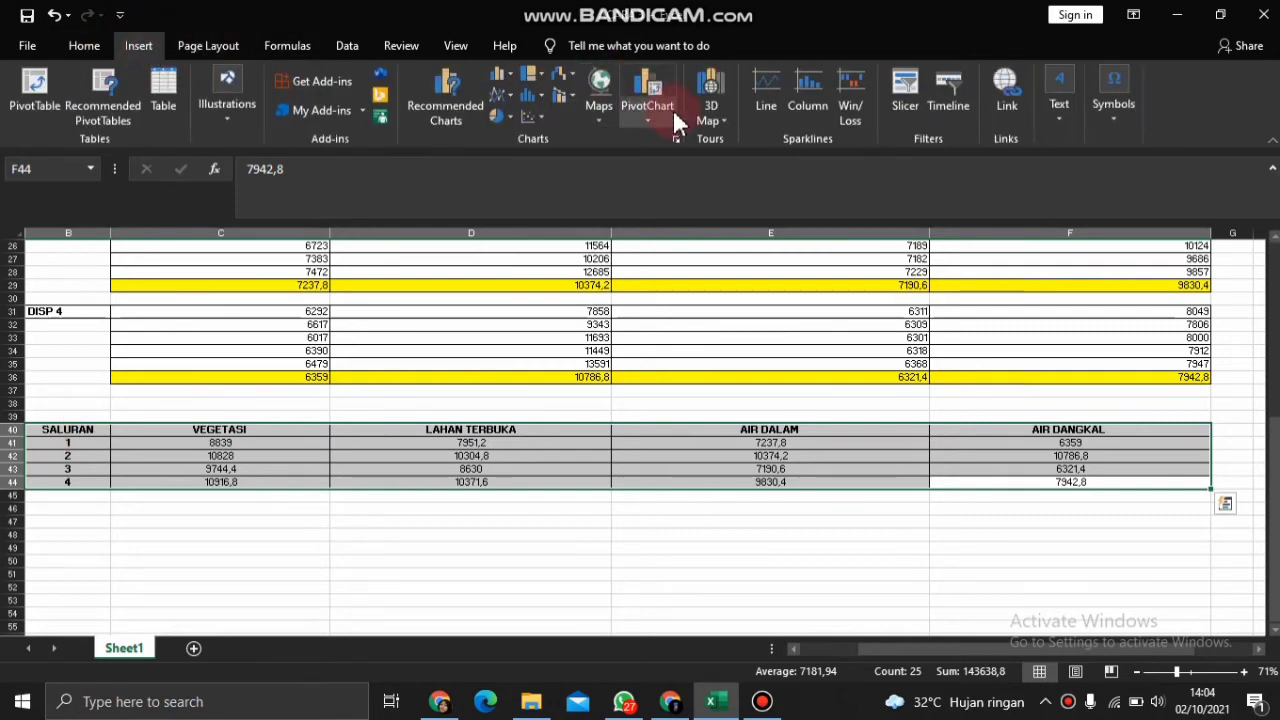
pyautogui.click(467, 114)
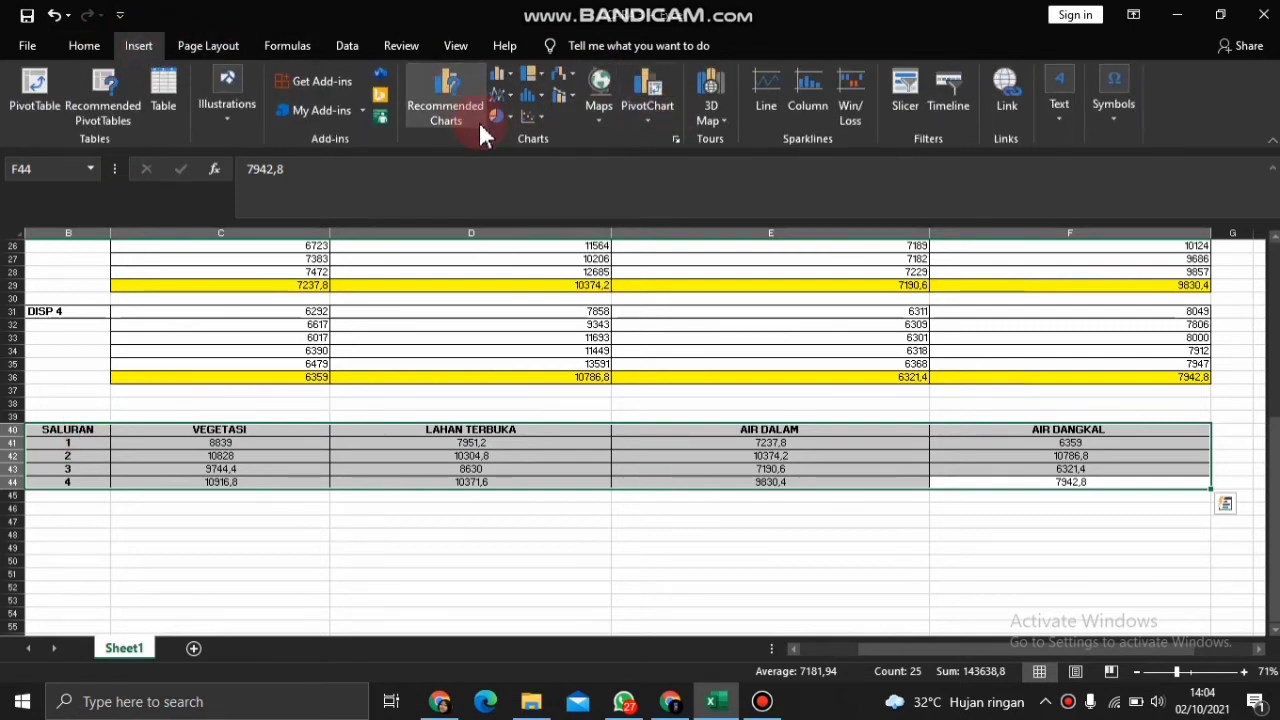
pyautogui.click(499, 103)
pyautogui.click(700, 158)
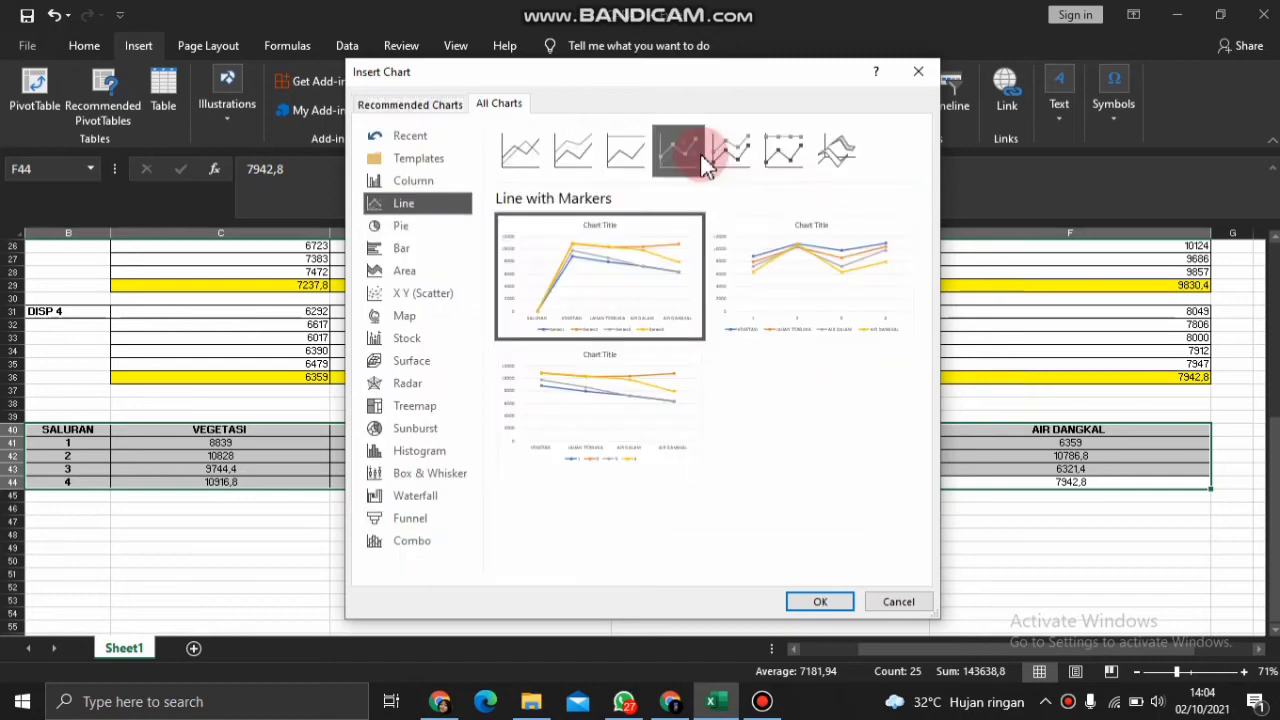
pyautogui.moveTo(814, 266)
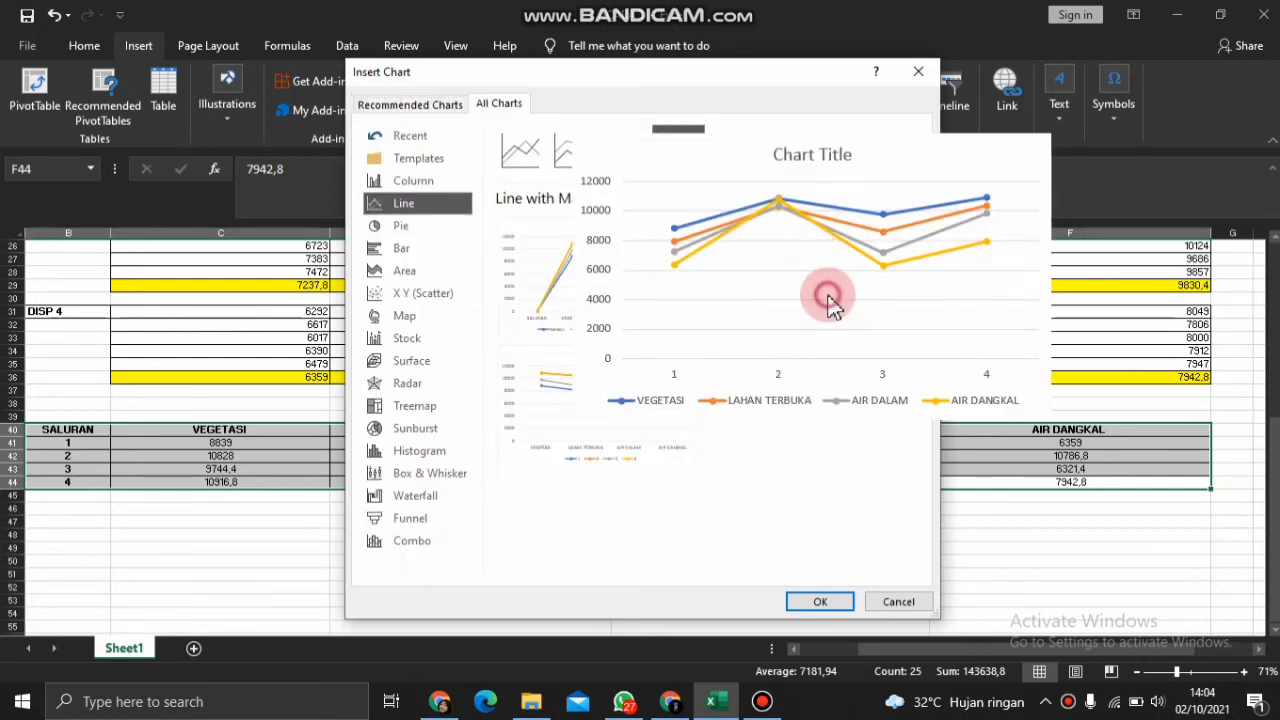
pyautogui.click(818, 604)
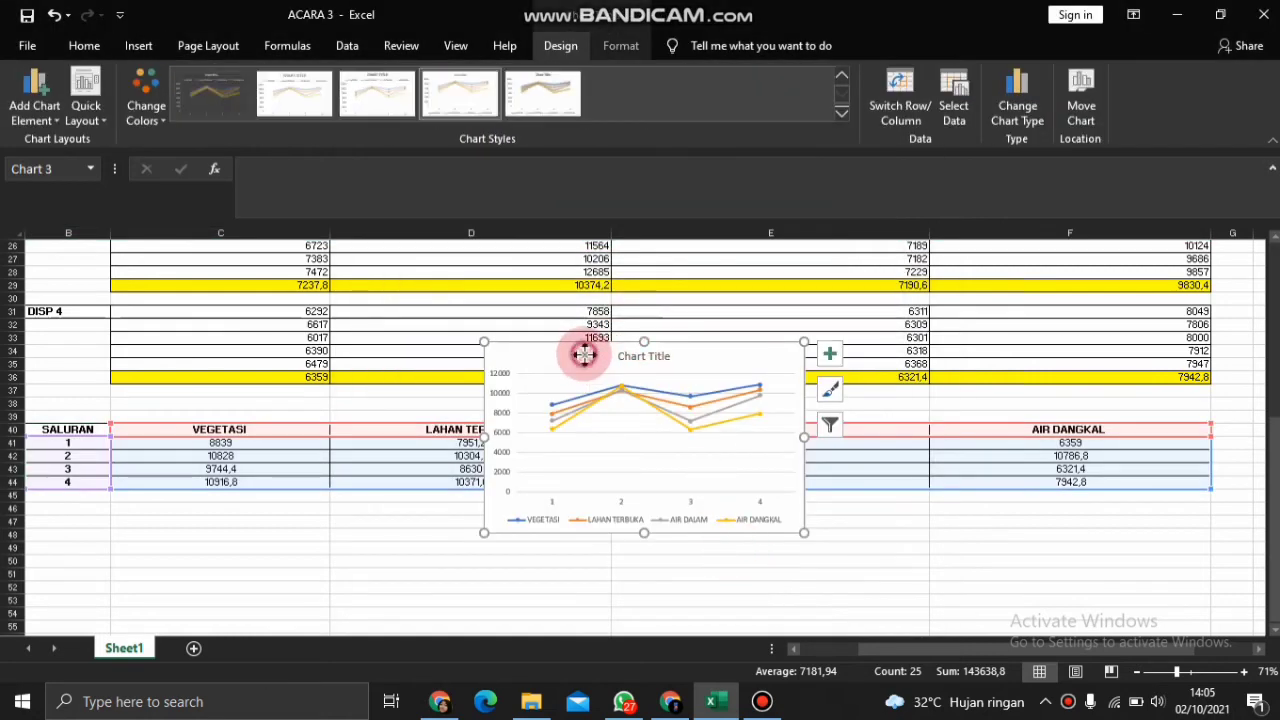
# - Move the chart lower on the sheet and title it "PANTULAN RELATIF OBJEK VEGETASI, LAHAN TERBUKA, AIR DALAM DAN AIR DANGKAL"
pyautogui.moveTo(586, 351); pyautogui.dragTo(632, 476)
pyautogui.write('PANTULAN RELATIF')
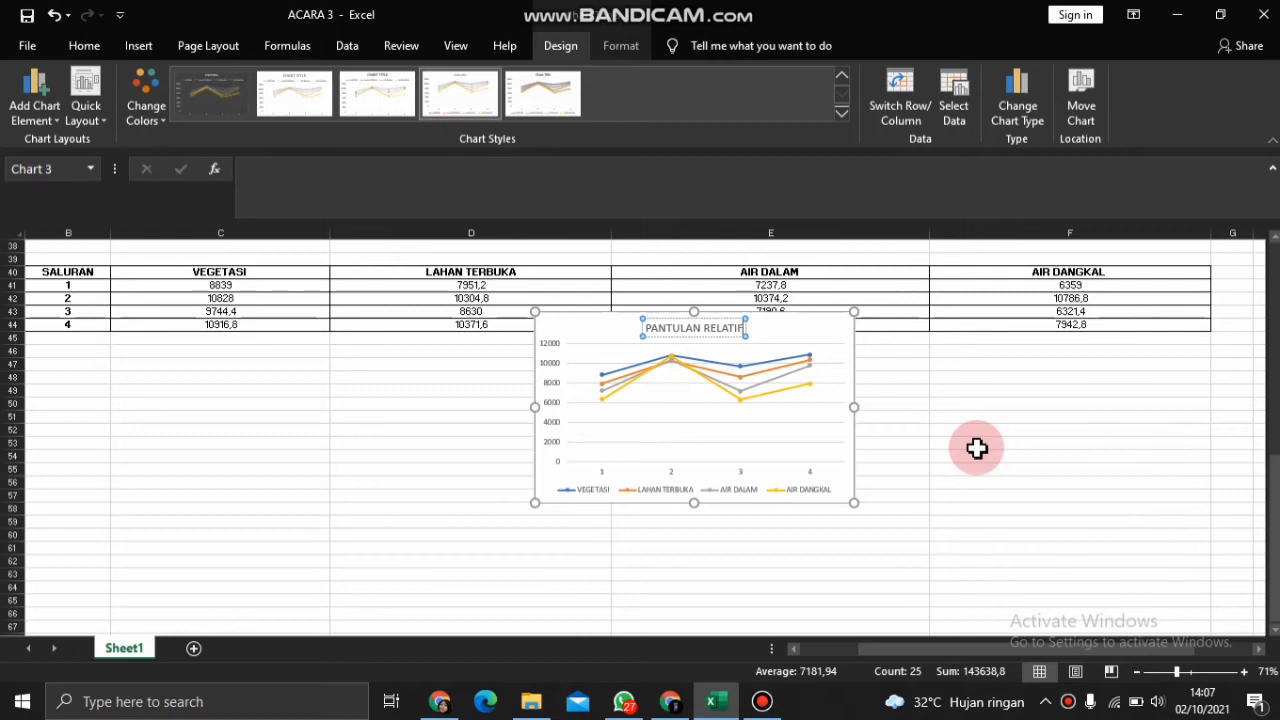
pyautogui.write(' OBJEK VEGETASI, LAHAN TERBUKA, AIR')
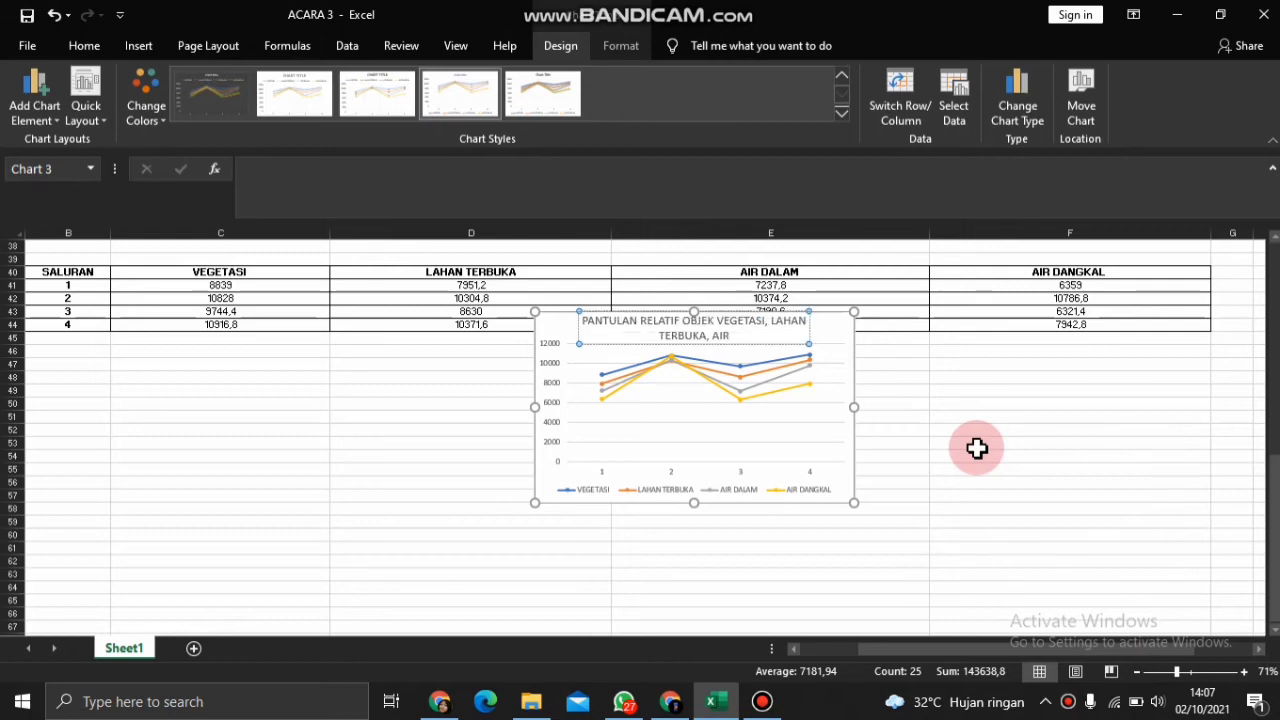
pyautogui.write(' DALAM DAN AIR DANGKAL')
pyautogui.click(554, 320)
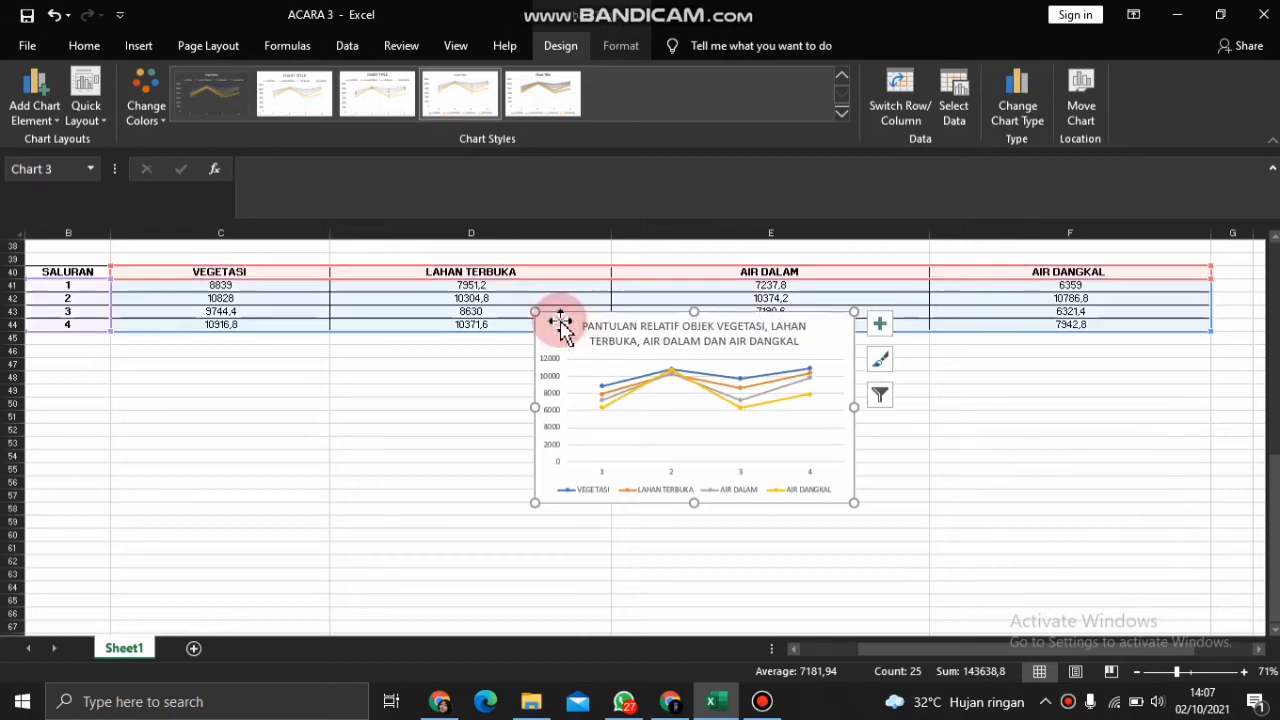
pyautogui.keyDown('ctrl'); pyautogui.scroll(2, 680, 346); pyautogui.keyUp('ctrl')
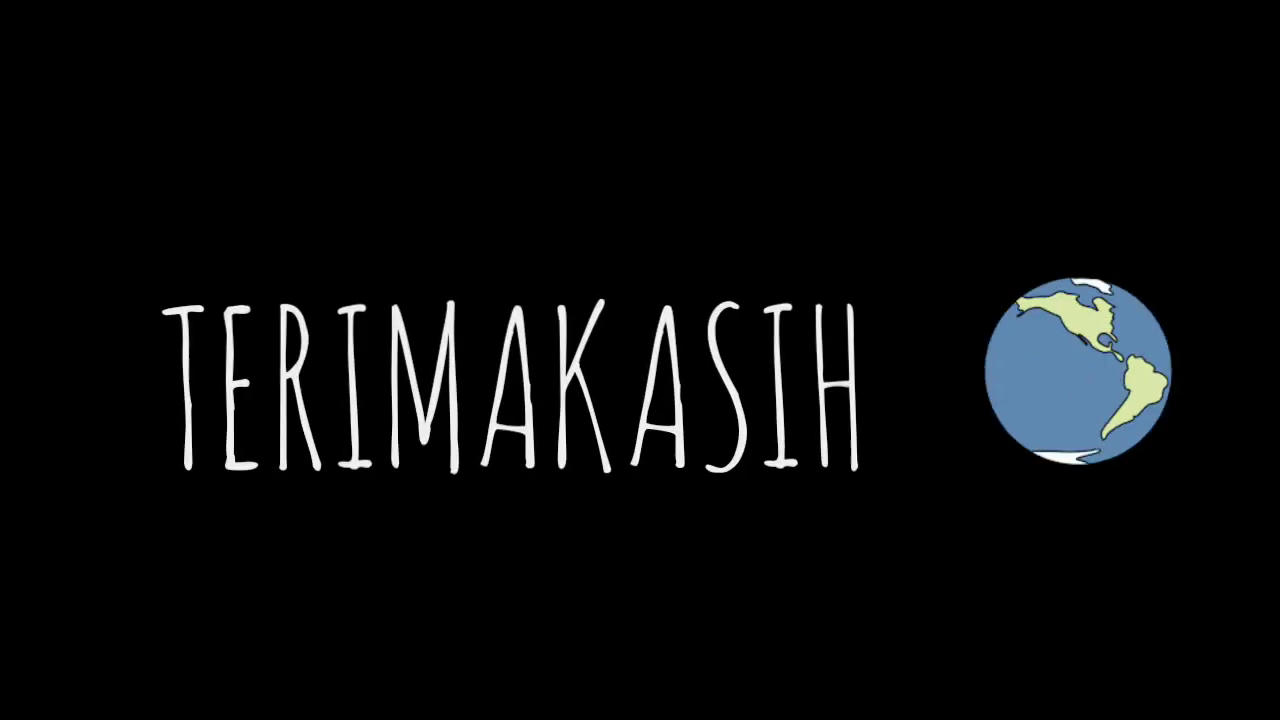